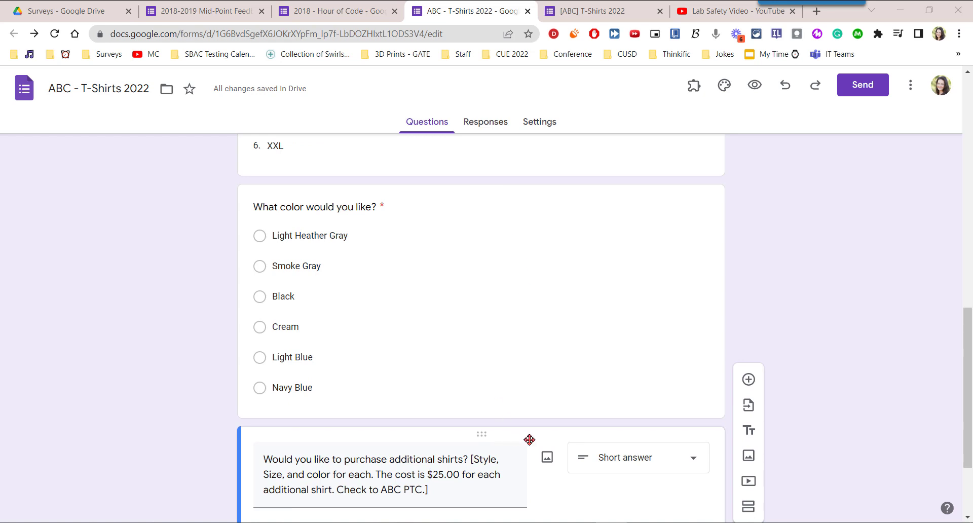
- Drag the additional-shirts question above the colour question, then undo the move
click(479, 435)
drag(479, 435, 481, 247)
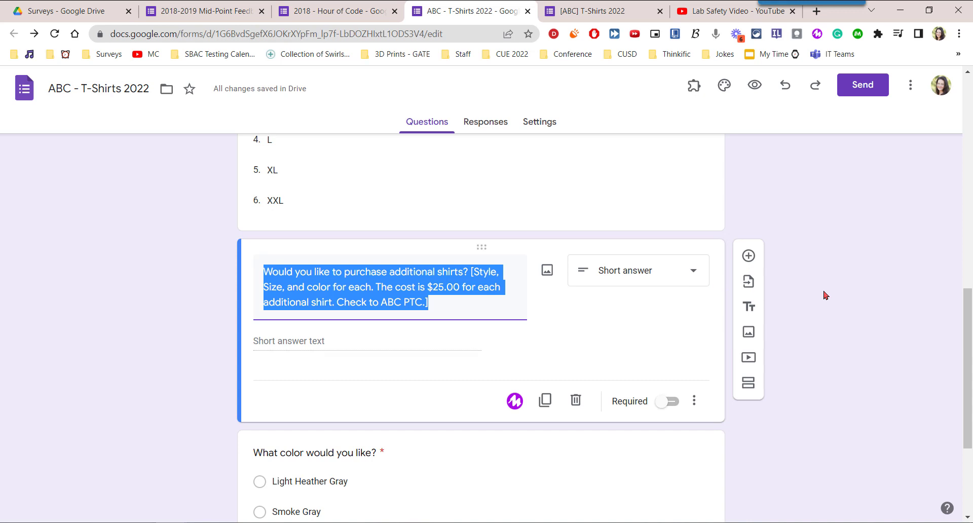
click(786, 87)
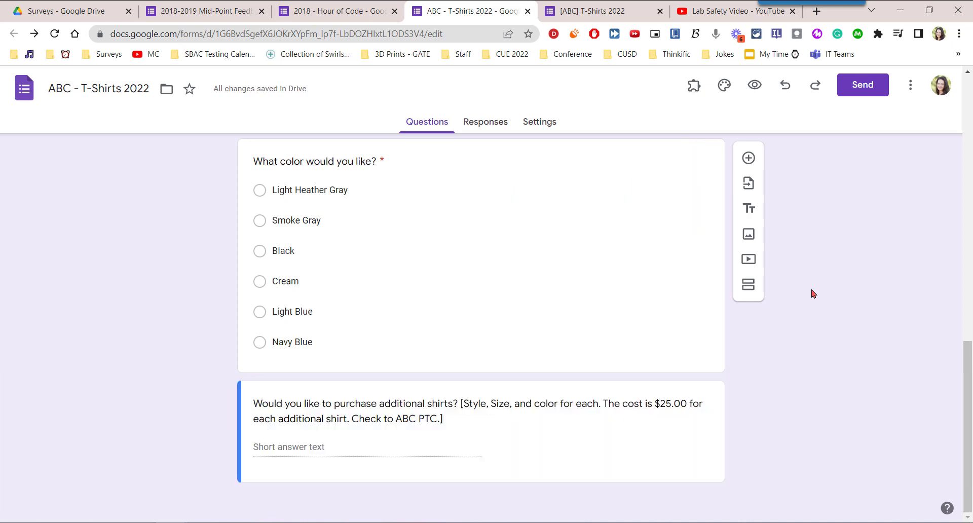
- Select the 2018-2019 Mid-Point Feedback form as the source for importing questions
click(749, 184)
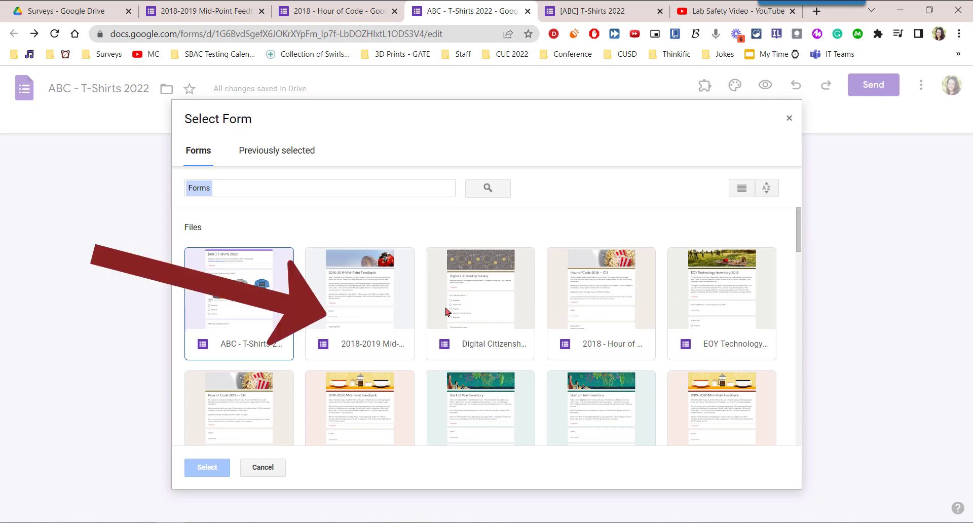
click(362, 288)
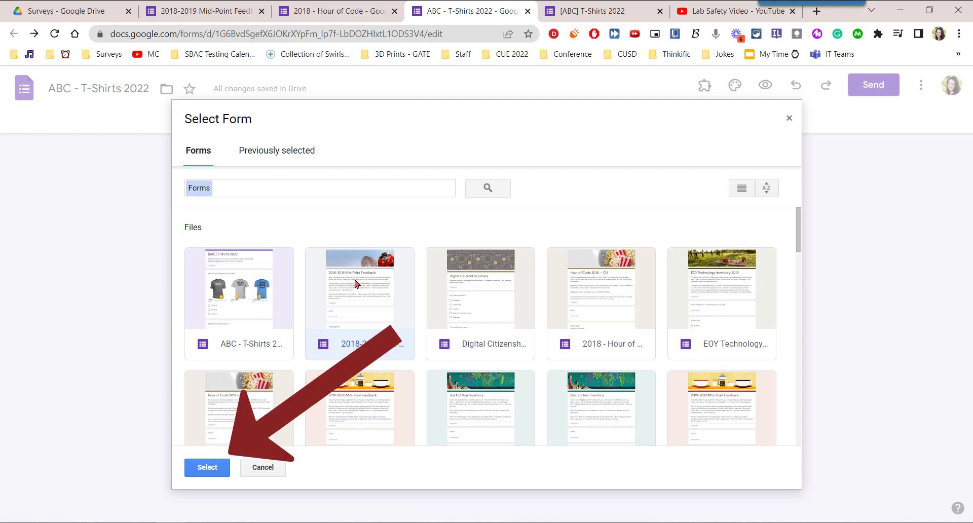
click(208, 467)
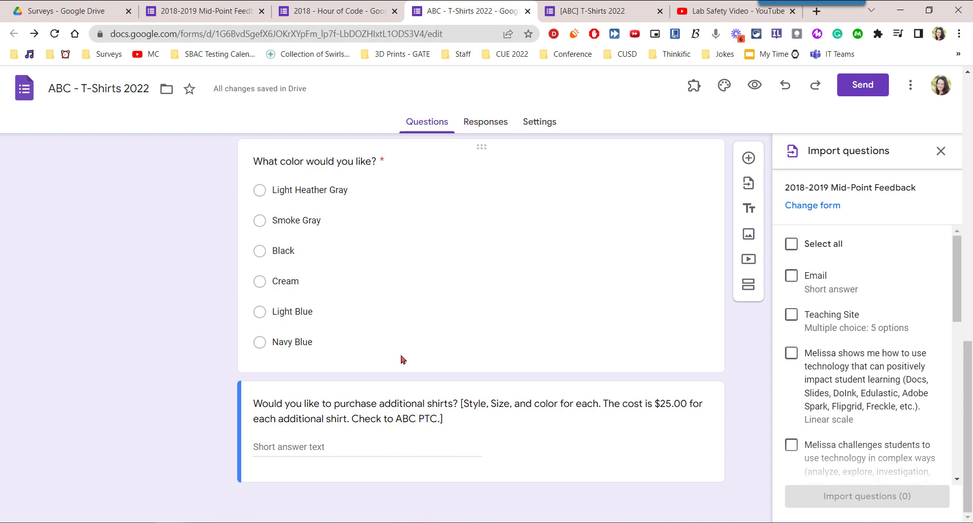
- Import only the Teaching Site question, leaving the technology-use question unticked
click(793, 316)
click(792, 353)
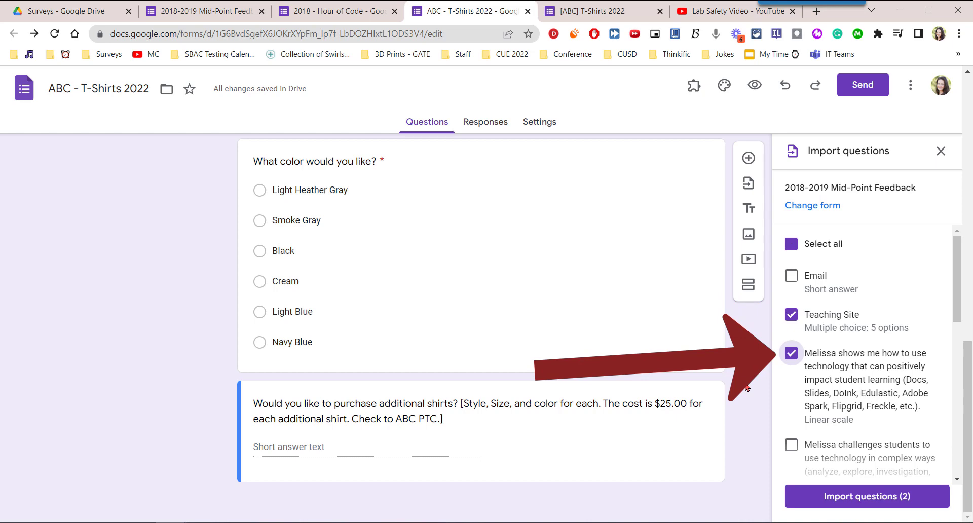
click(787, 355)
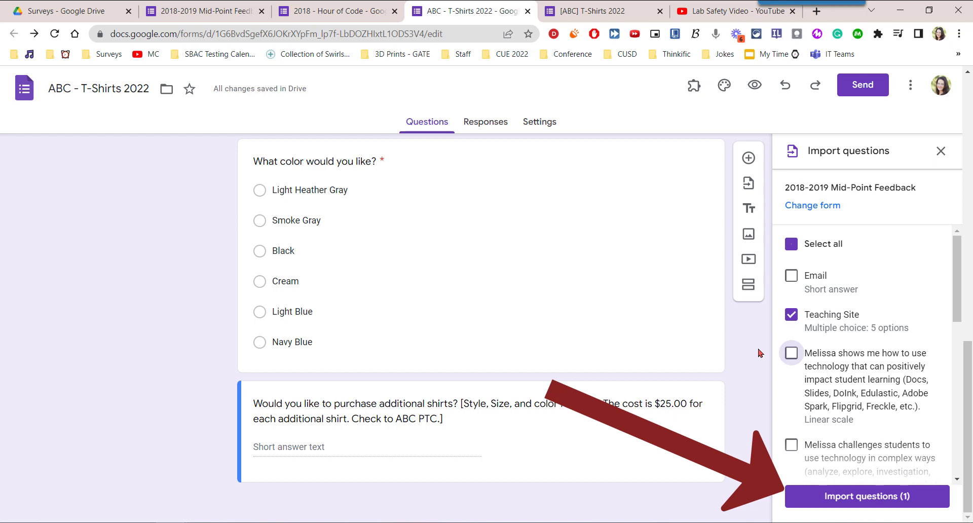
click(880, 496)
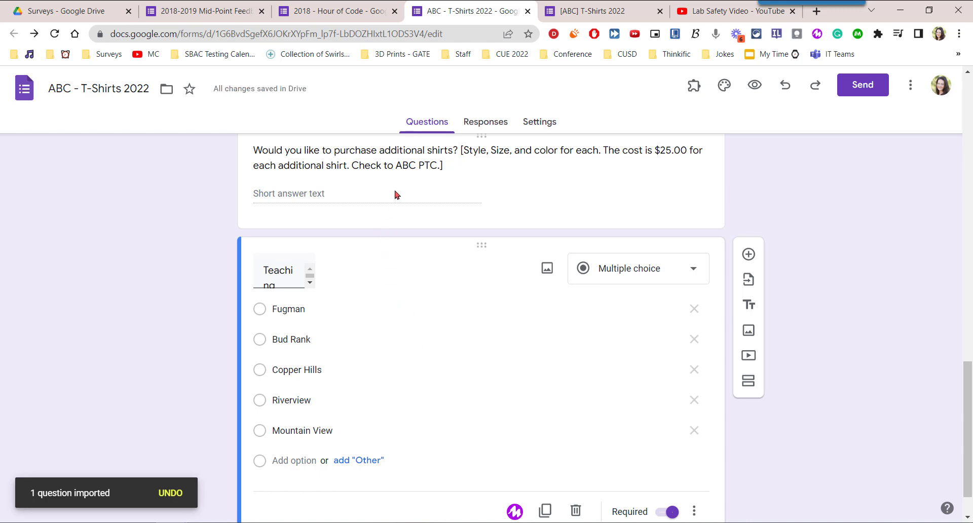
click(395, 210)
- Drag the Teaching Site question up to sit directly below the form header
triple_click(510, 245)
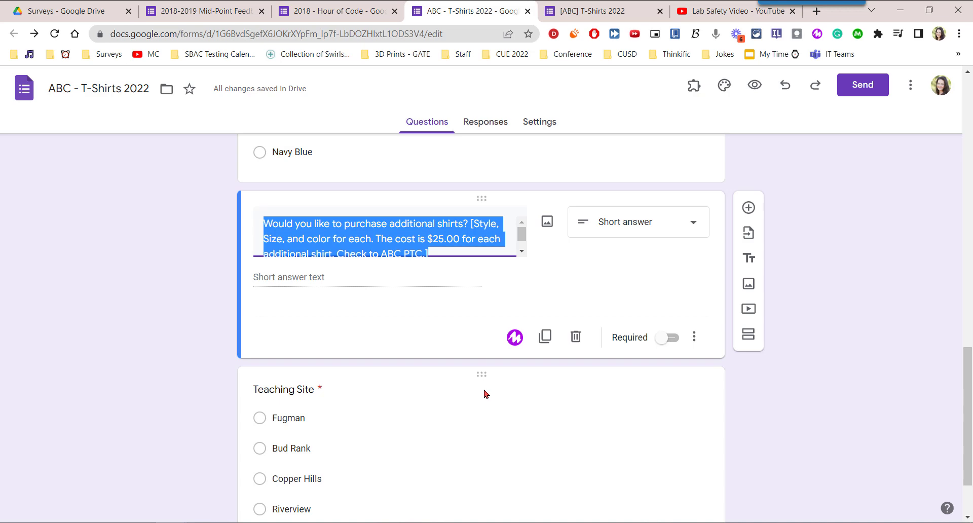
drag(483, 375, 513, 204)
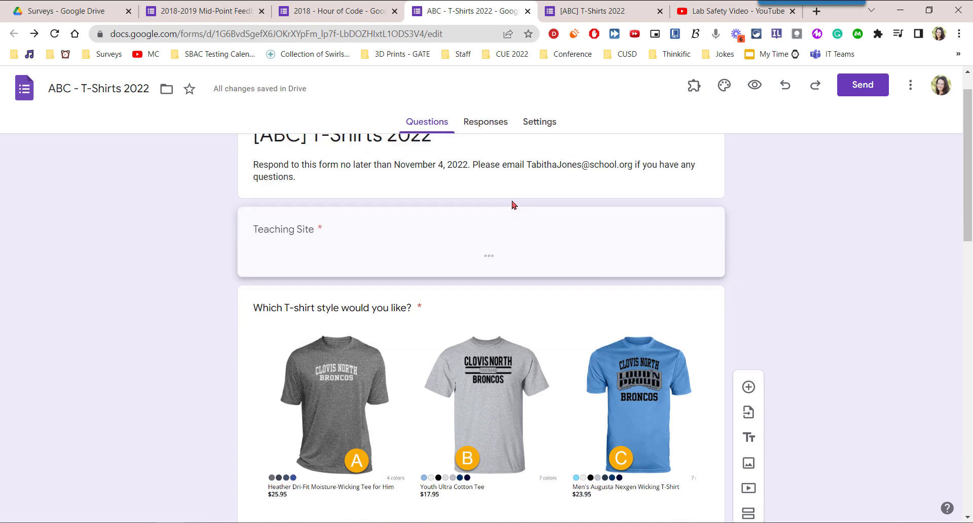
click(437, 272)
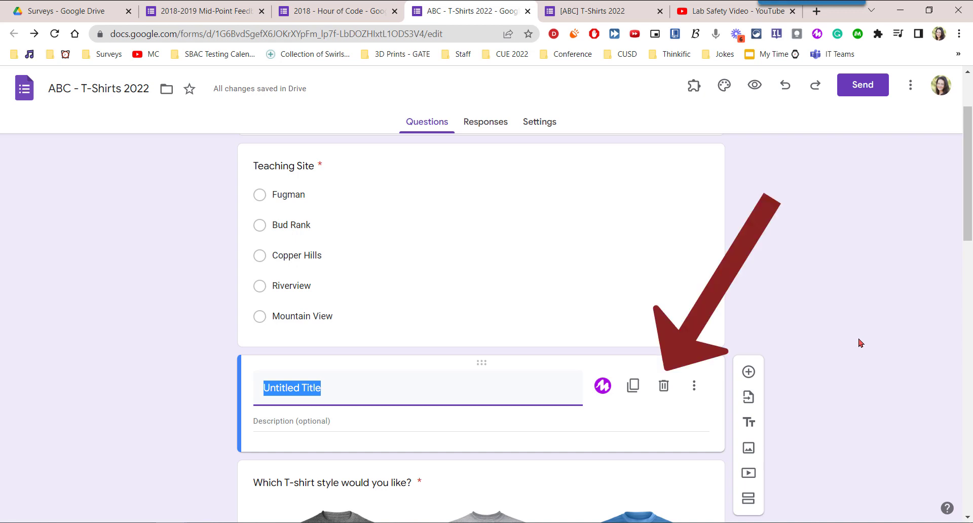
- Delete the untitled title block and insert a cartoon teacher-at-chalkboard image from a 'teachers' search
click(664, 387)
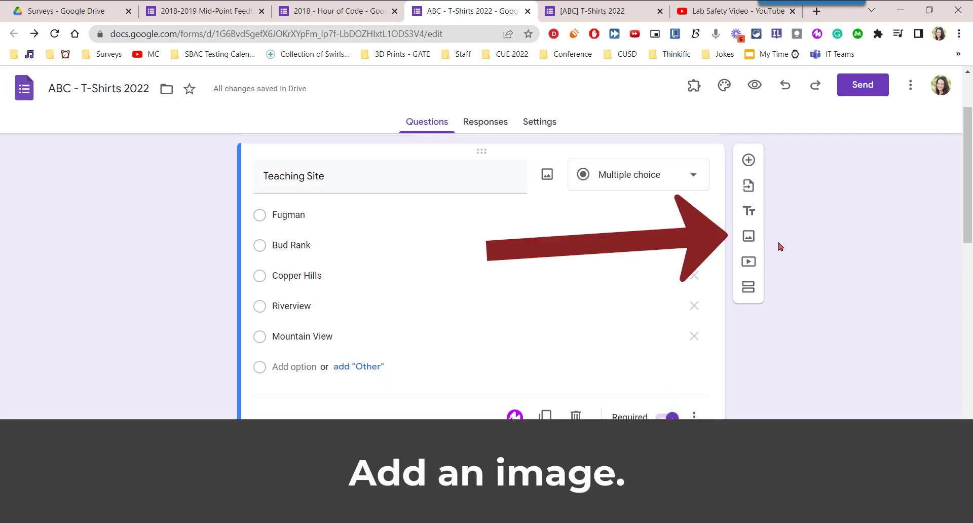
click(747, 236)
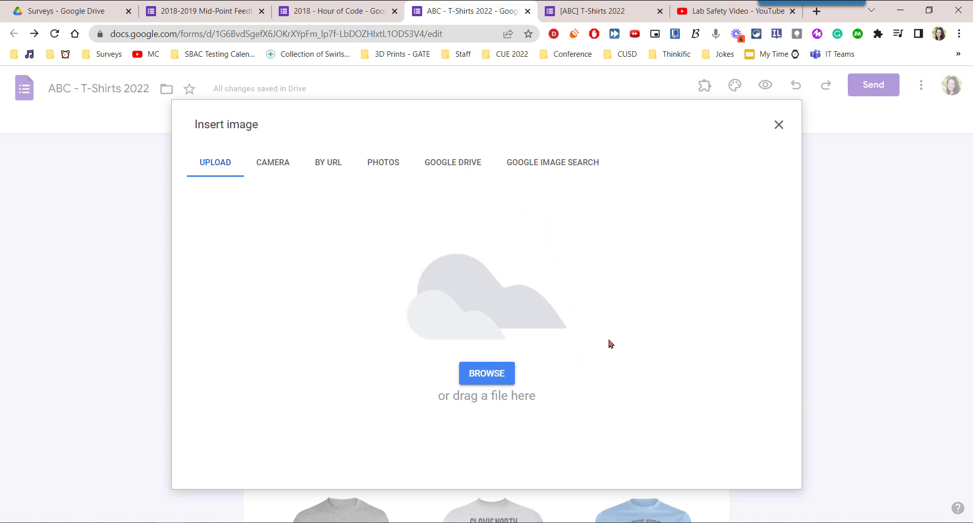
click(558, 163)
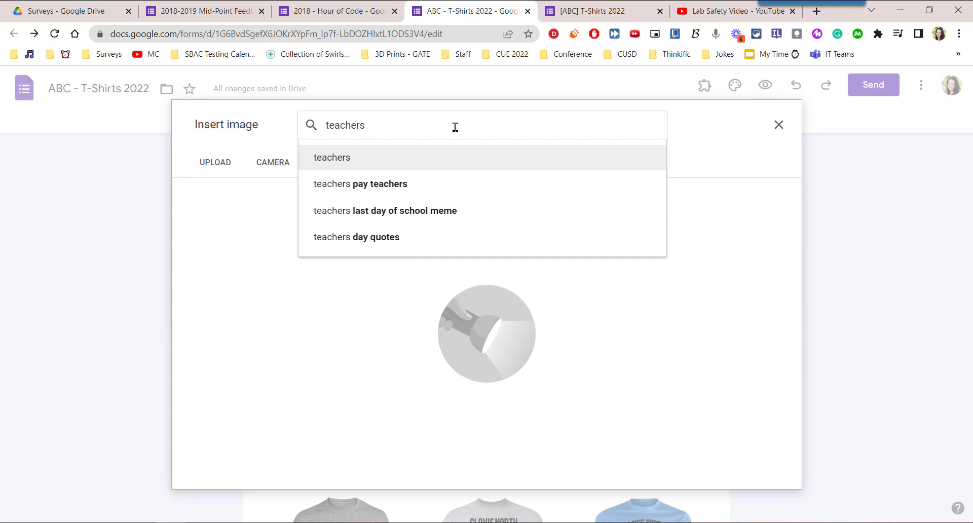
key(Return)
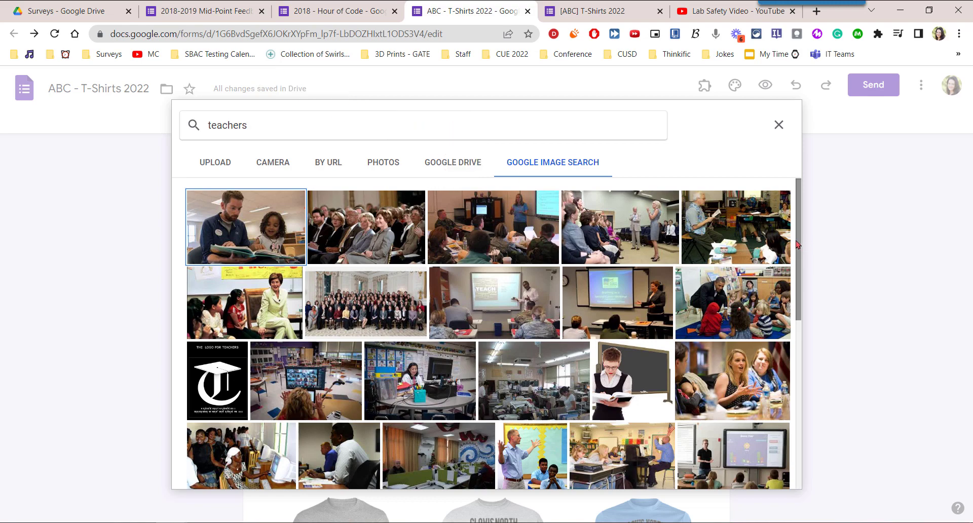
mouse_move(798, 245)
mouse_down()
mouse_move(799, 415)
mouse_move(799, 397)
mouse_up()
click(250, 269)
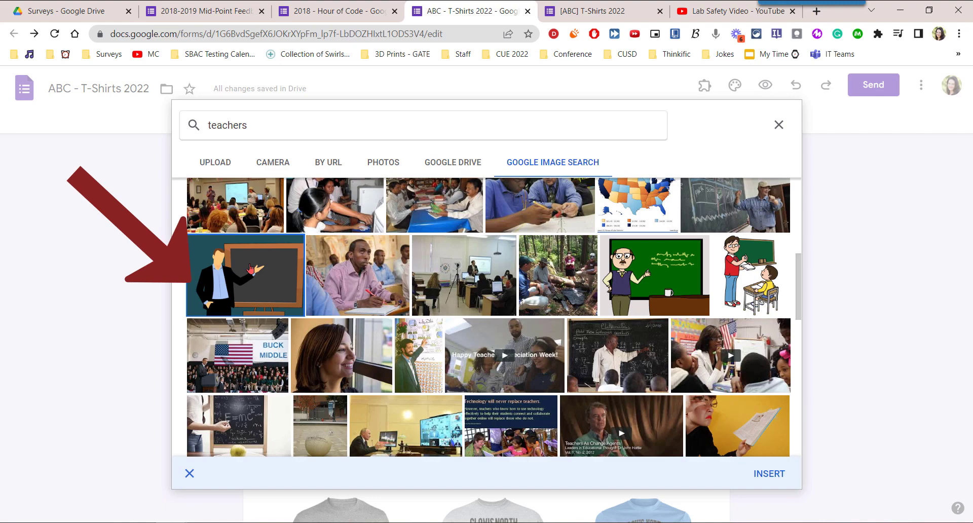
click(779, 475)
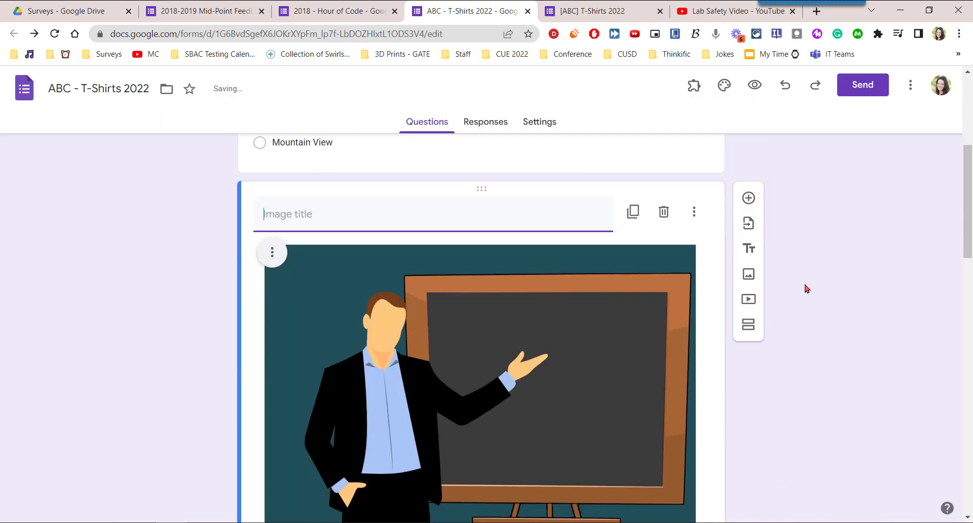
scroll(807, 288, down, 1)
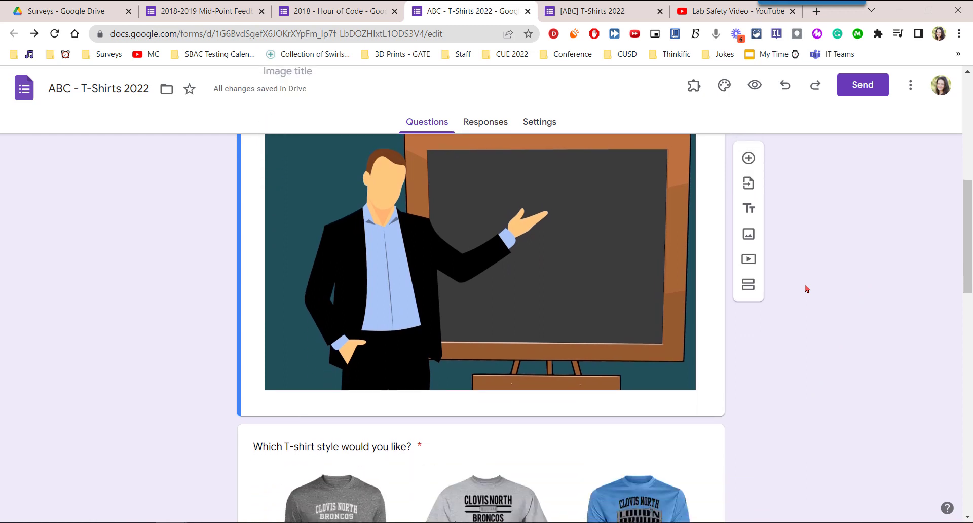
scroll(807, 288, up, 2)
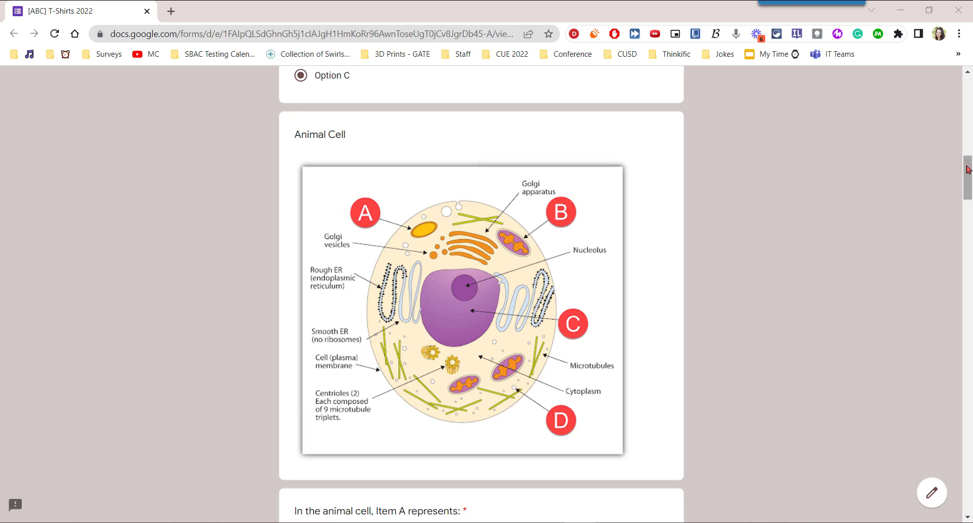
drag(968, 167, 967, 165)
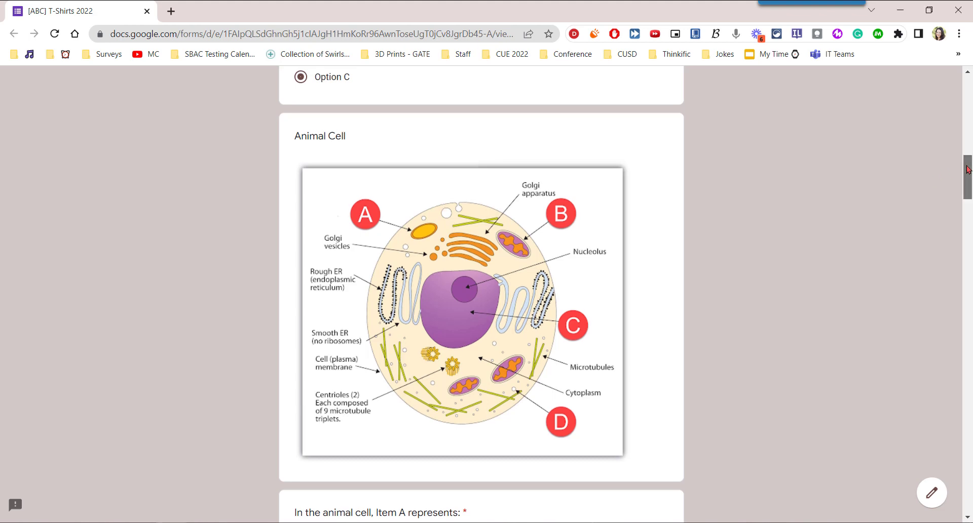
scroll(827, 250, down, 6)
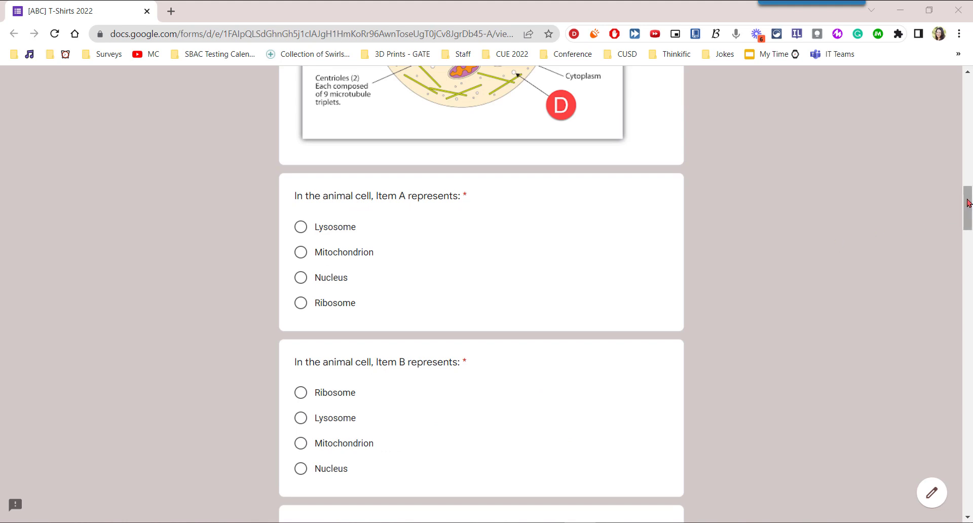
drag(969, 204, 969, 269)
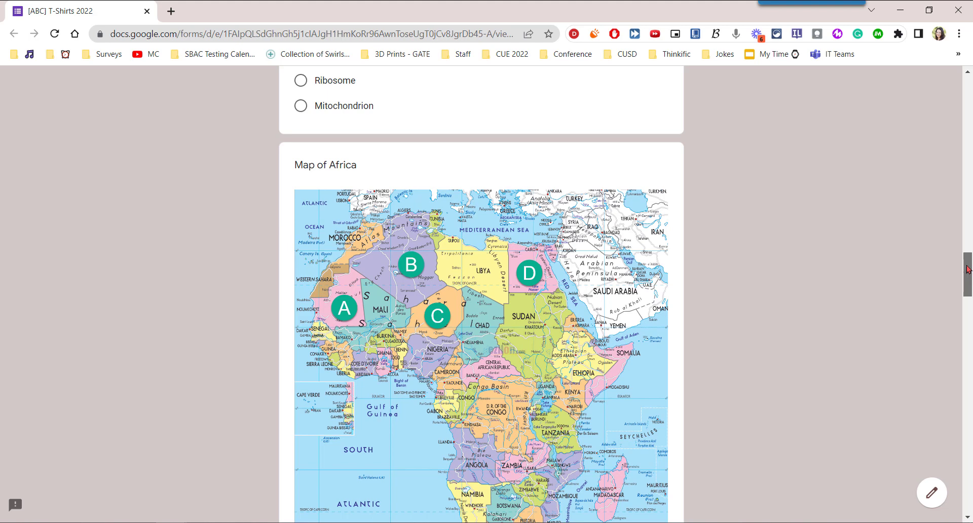
drag(968, 268, 967, 352)
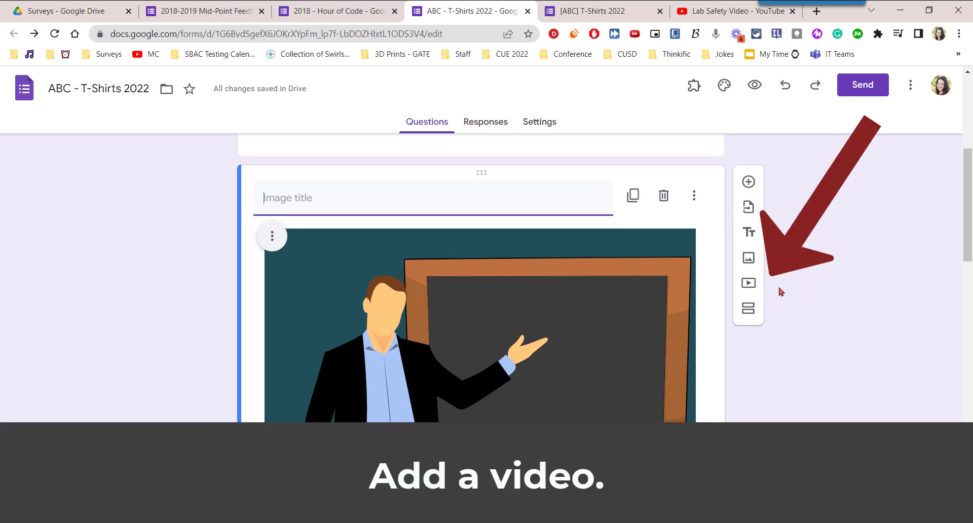
- Open the Select Video dialog, then switch to the Lab Safety Video YouTube tab
click(749, 284)
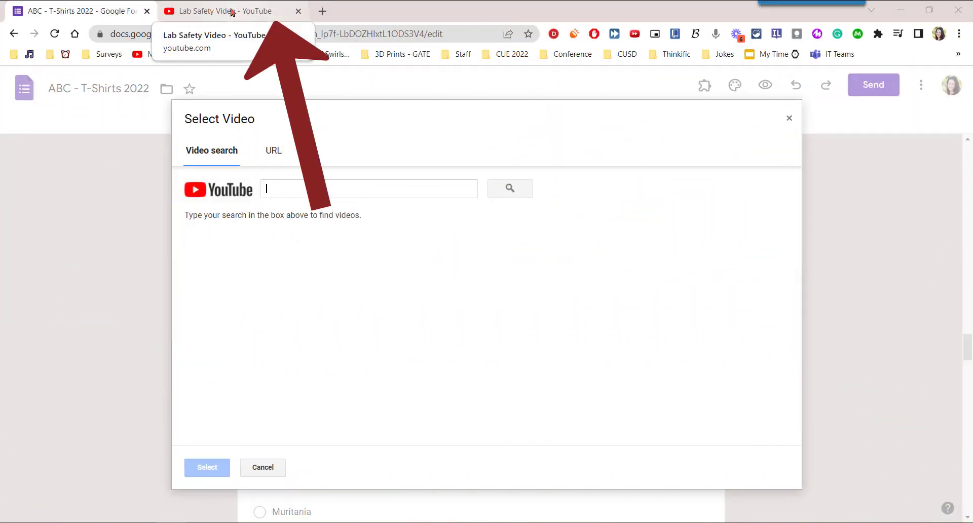
click(231, 13)
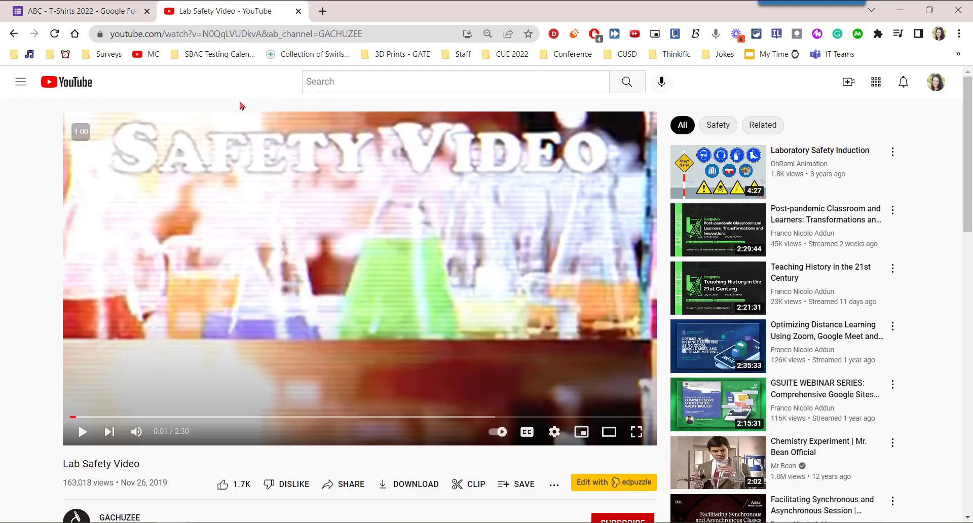
- Copy the Lab Safety Video's youtu.be share link and return to the ABC T-Shirts form
click(348, 487)
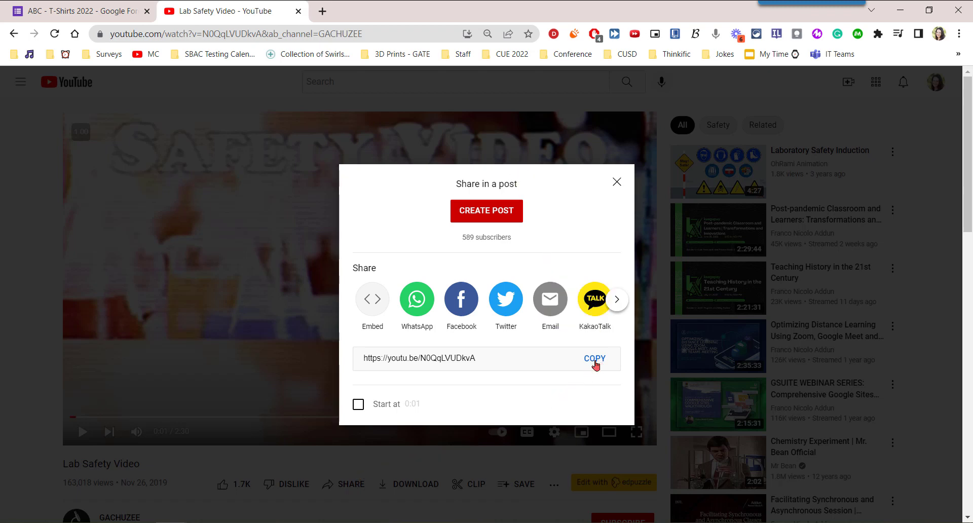
click(594, 358)
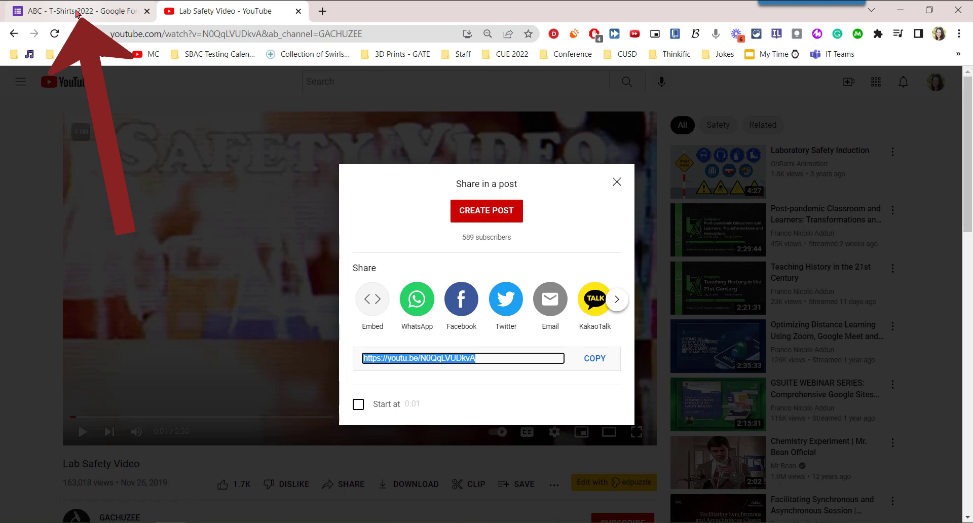
click(77, 14)
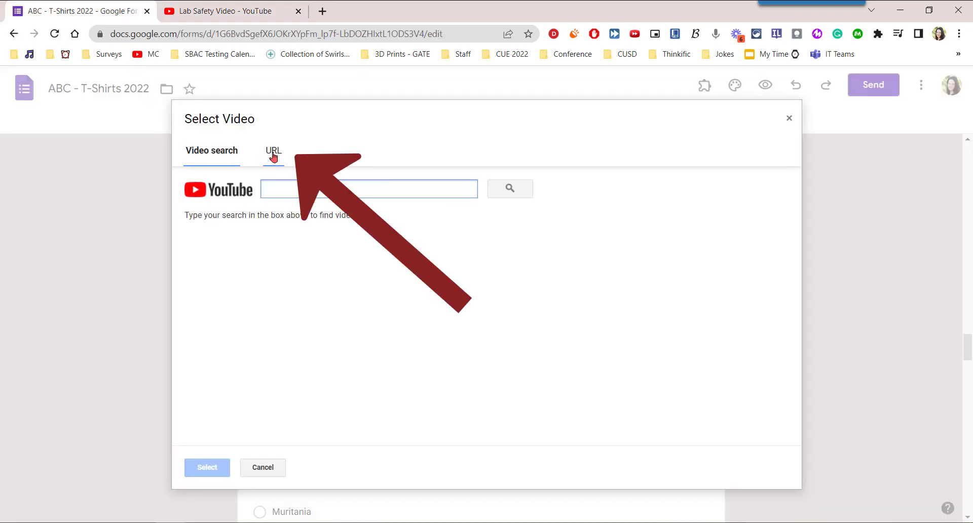
- Paste the YouTube link under the URL tab and insert the Lab Safety Video
click(274, 157)
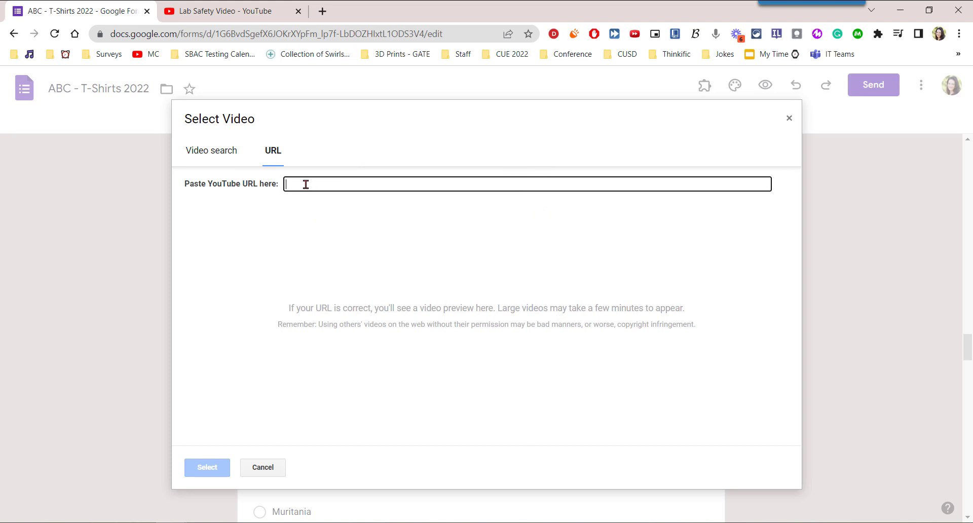
key(ctrl+v)
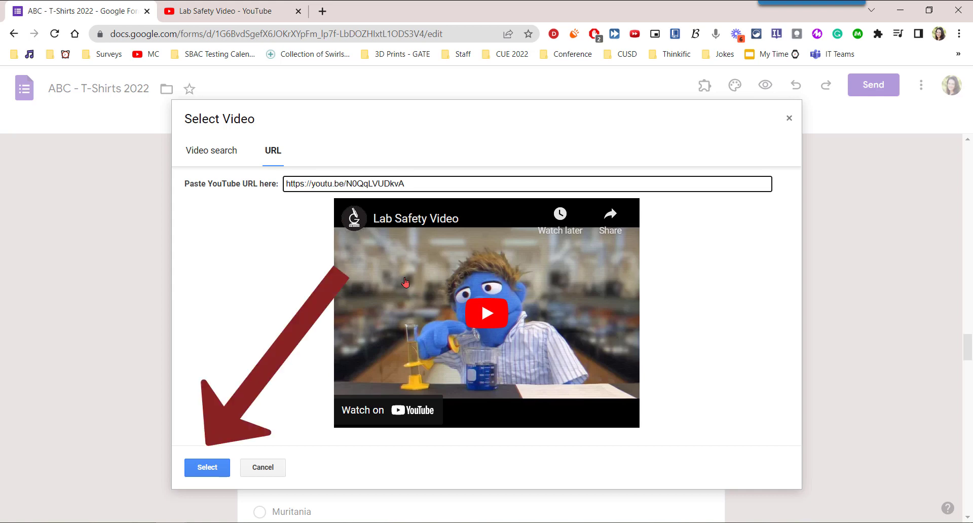
click(208, 469)
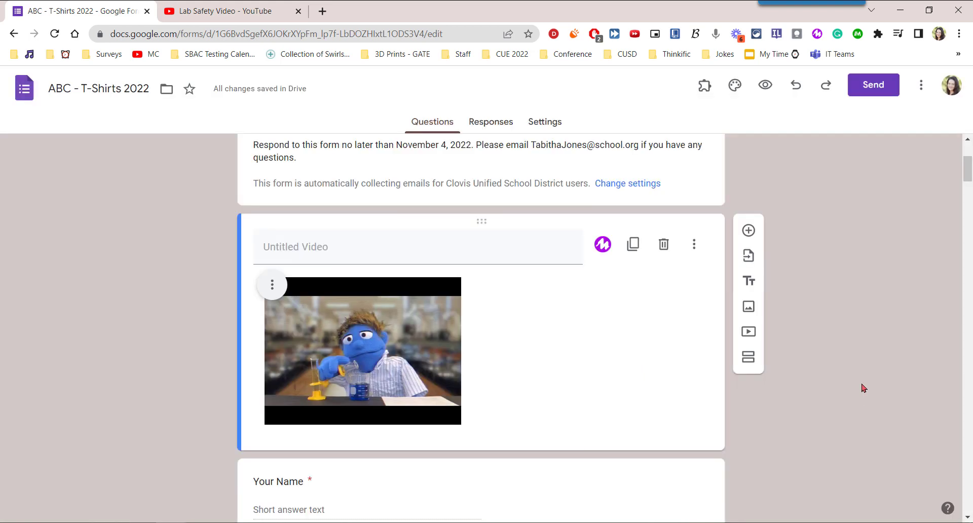
- Search YouTube for 'science lab safety video' and insert the Lab Safety Video below the teacher image
scroll(864, 389, down, 1)
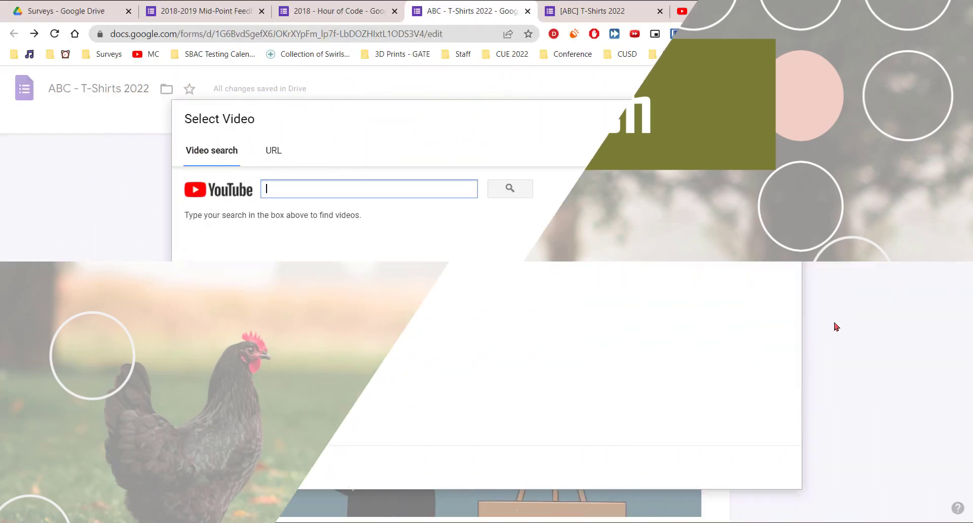
text(science la)
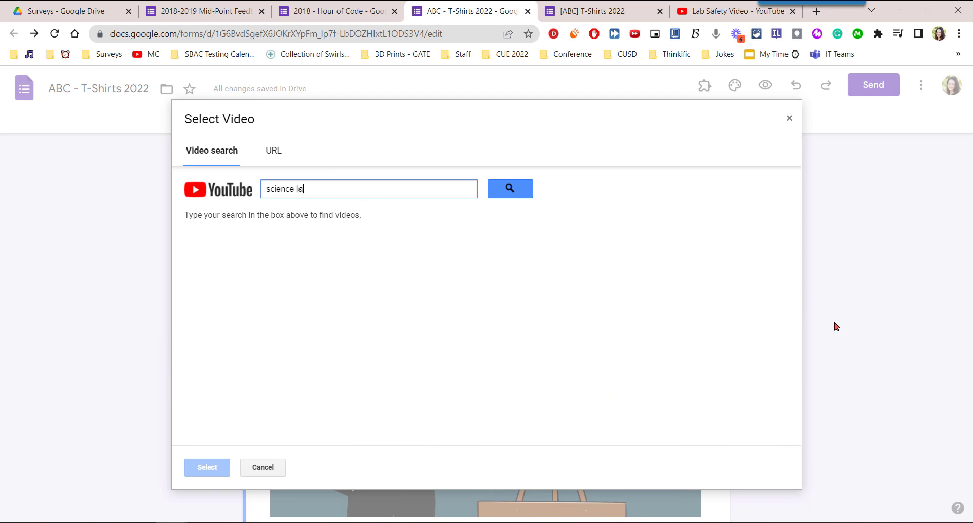
text(b safety video)
key(Return)
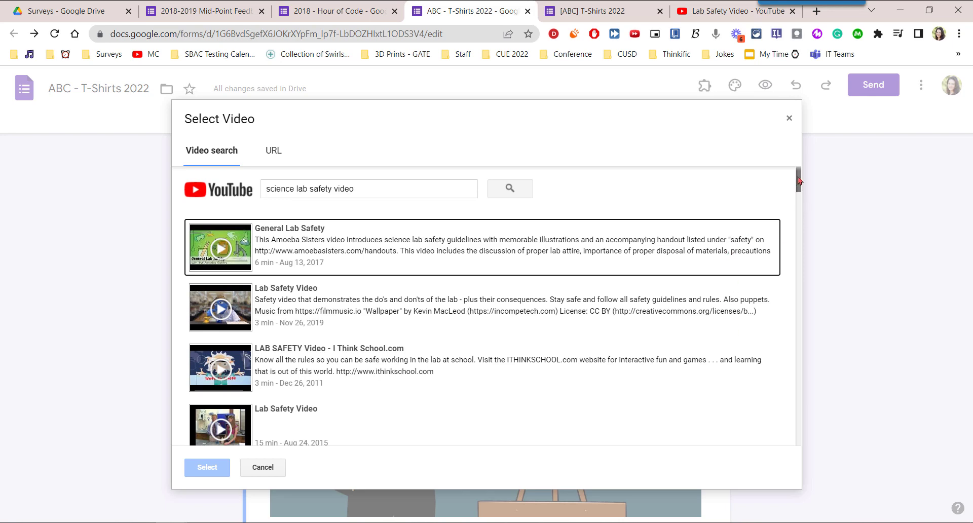
drag(798, 181, 801, 264)
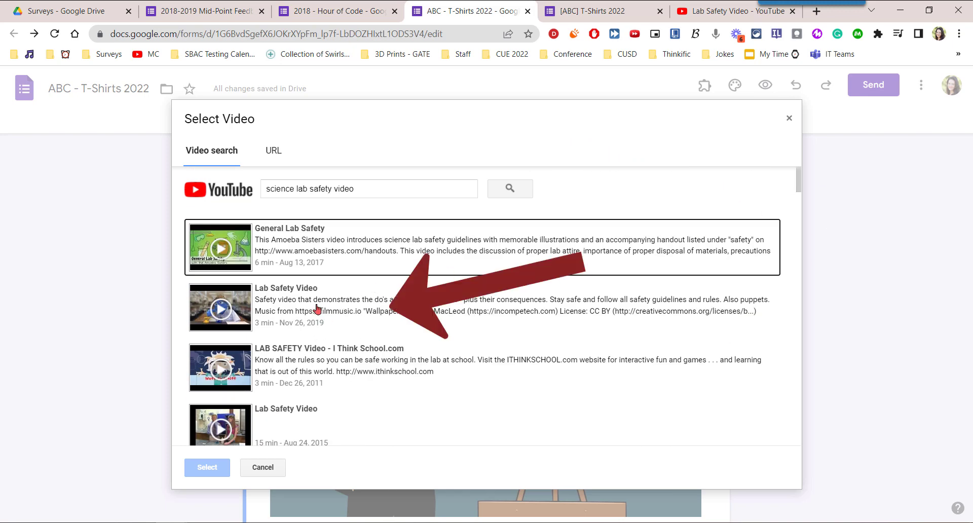
click(317, 310)
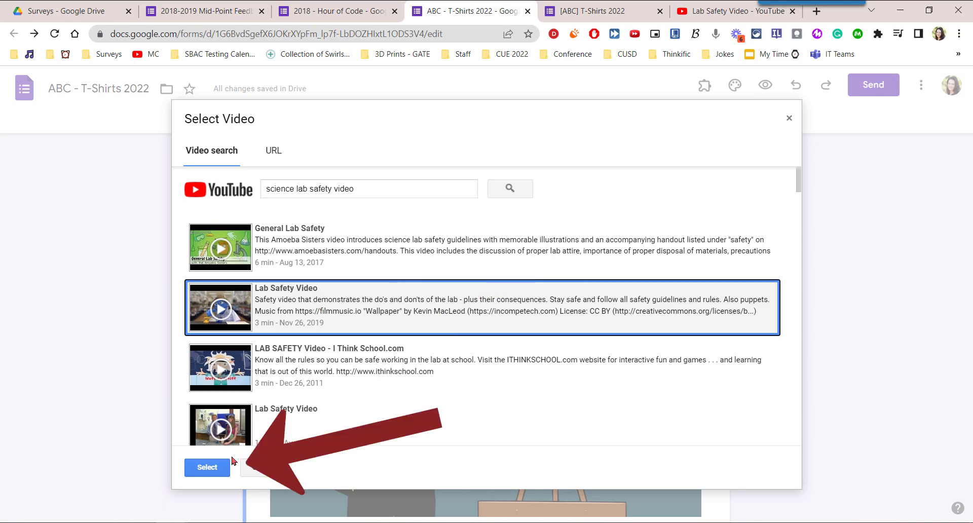
click(218, 473)
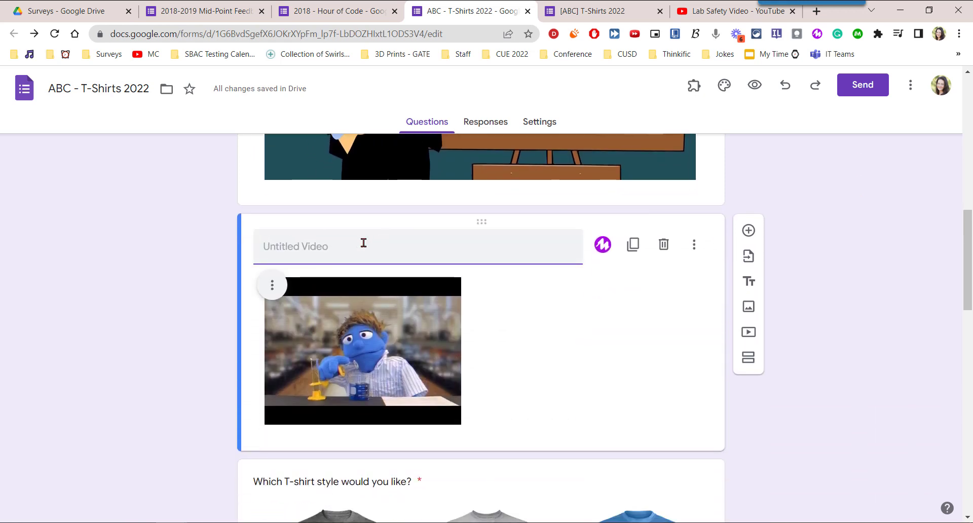
scroll(347, 246, up, 3)
- Title the image 'Teacher image' and give it hover text 'Teacher and chalkboard.'
scroll(350, 251, up, 4)
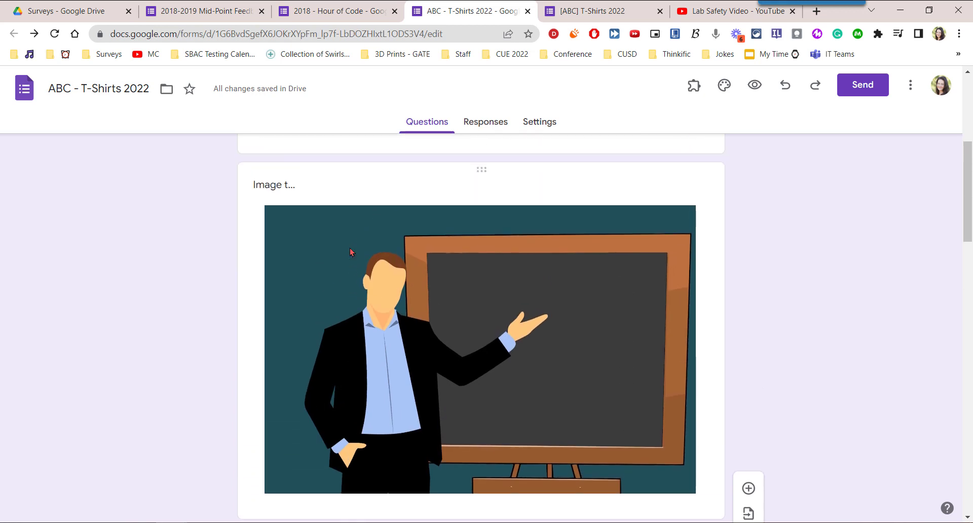
click(284, 258)
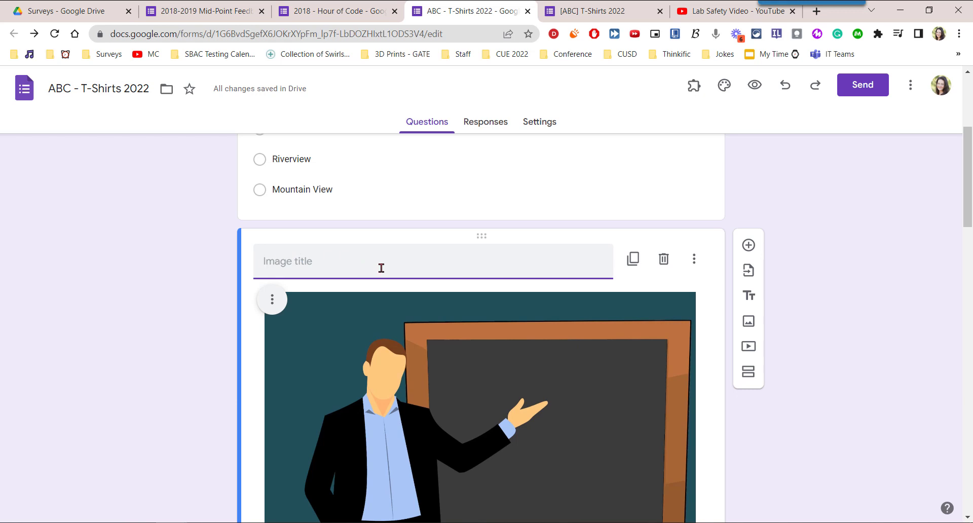
click(695, 260)
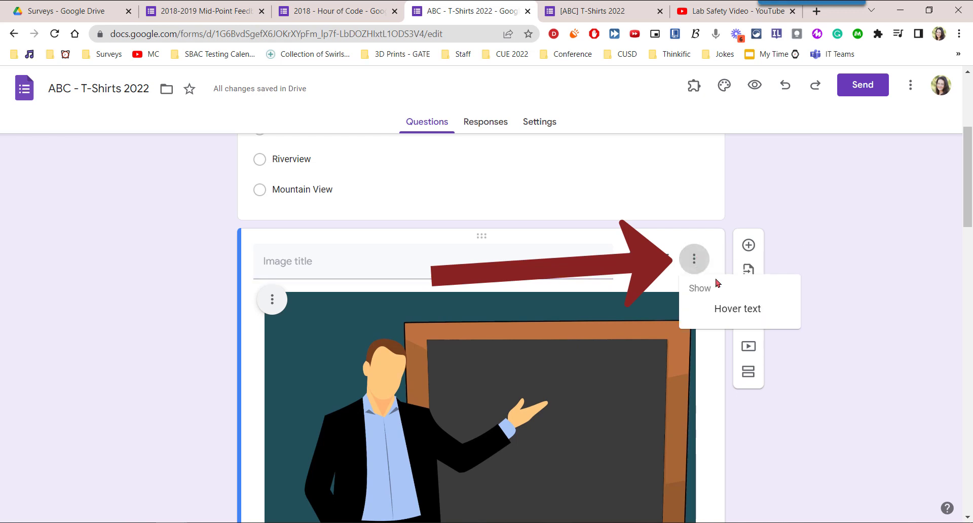
click(792, 313)
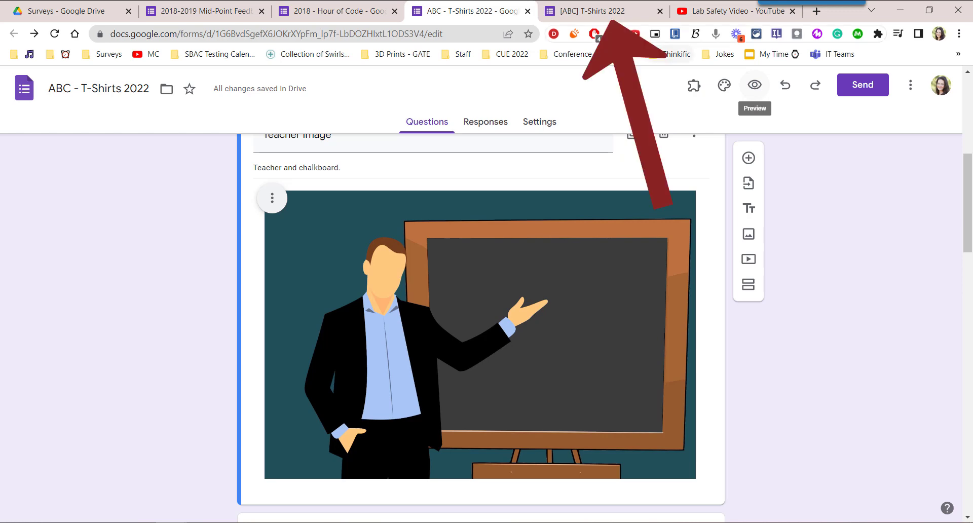
click(615, 12)
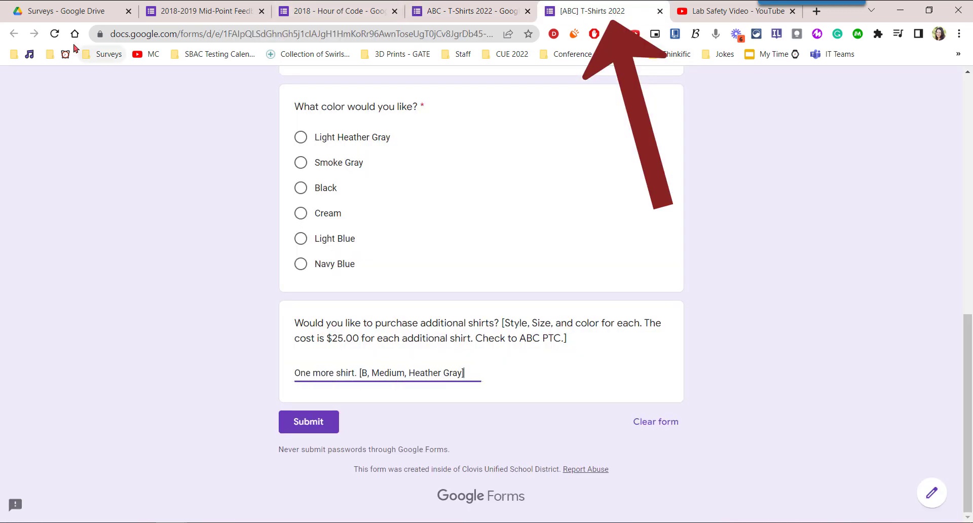
- Reload the live form and scroll down to the Teacher Image below the Teaching Site choices
click(55, 34)
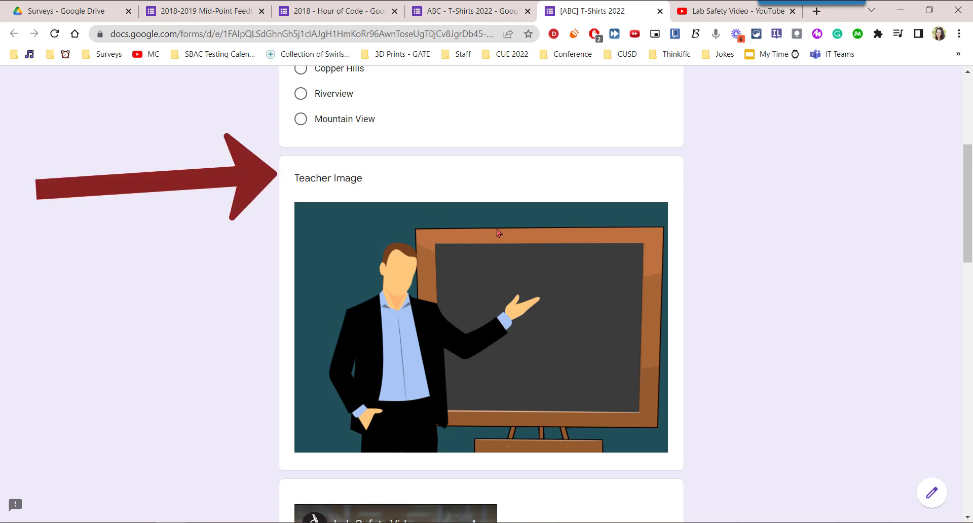
scroll(497, 231, down, 5)
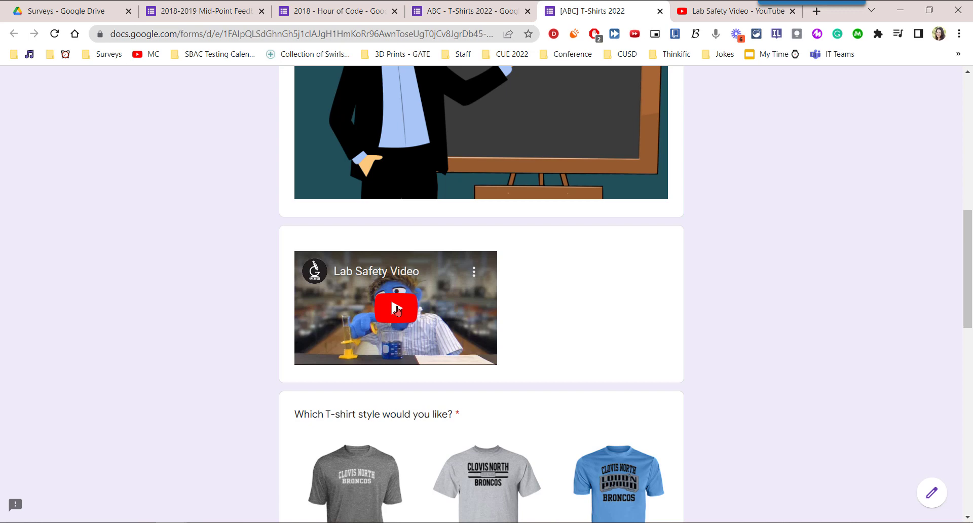
- Play and pause the embedded Lab Safety Video, then try viewing it full screen
click(397, 310)
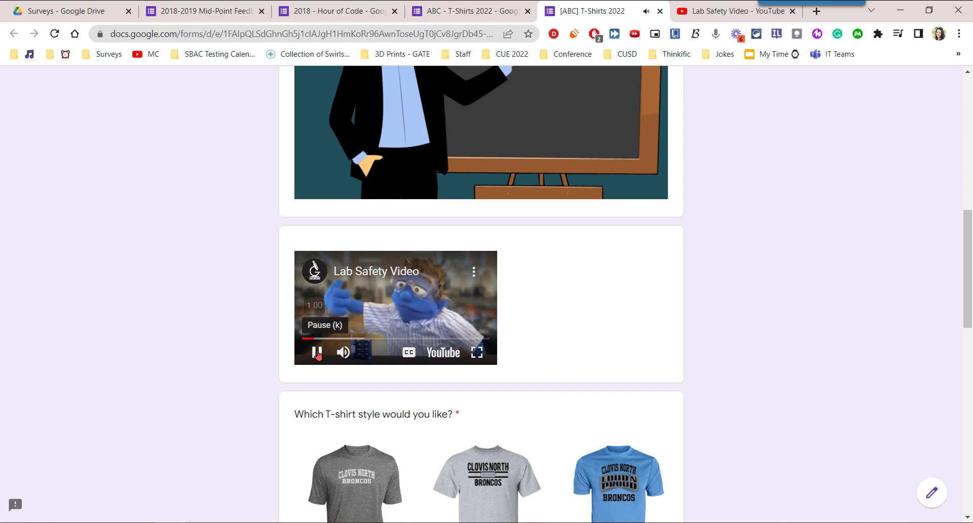
click(317, 353)
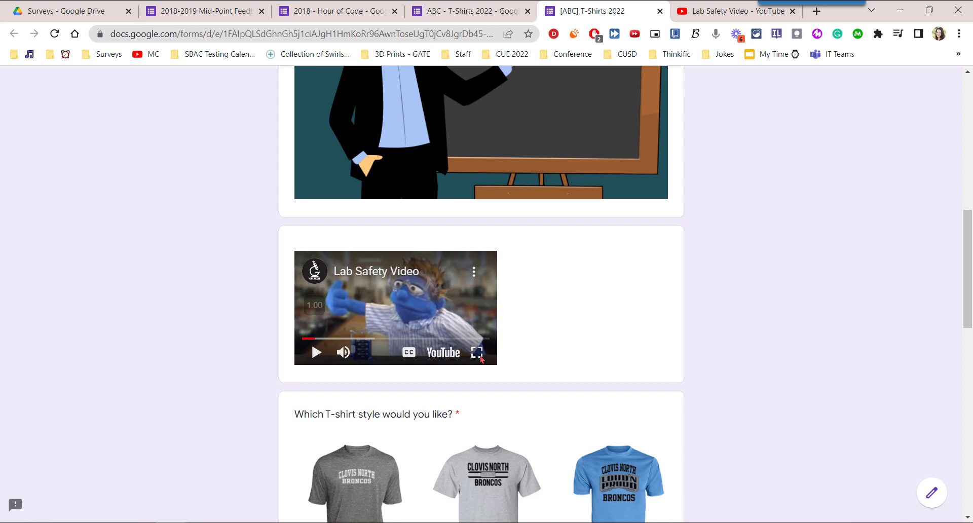
click(481, 360)
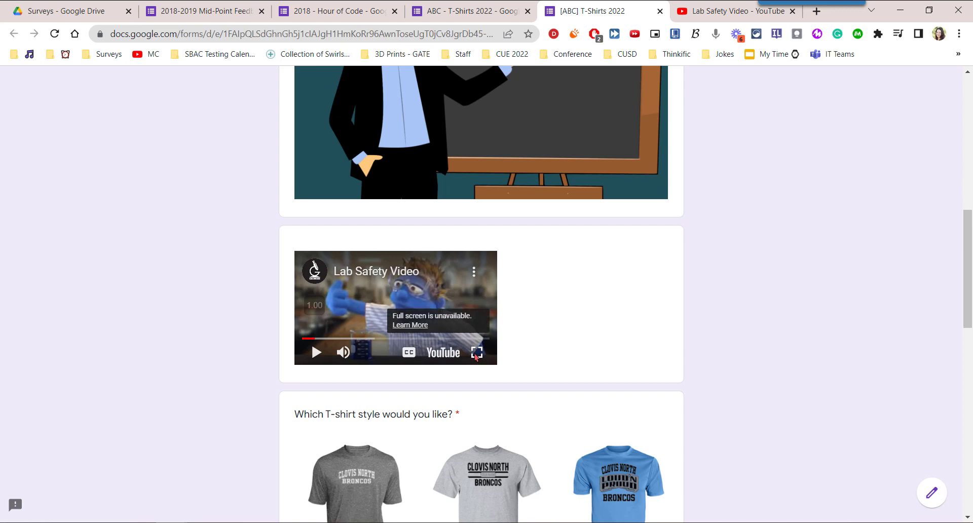
click(477, 355)
click(478, 352)
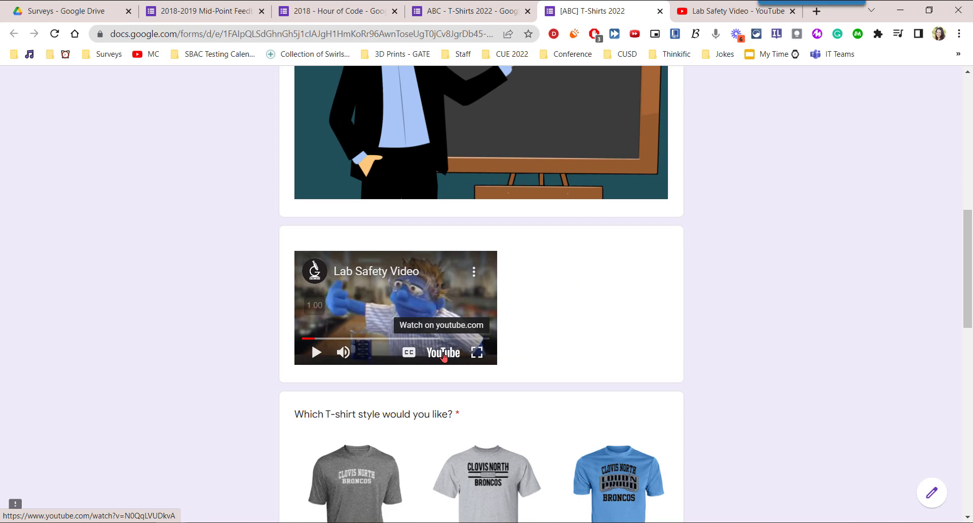
- Watch the Lab Safety Video on YouTube from about 0:20, then close that tab
click(443, 357)
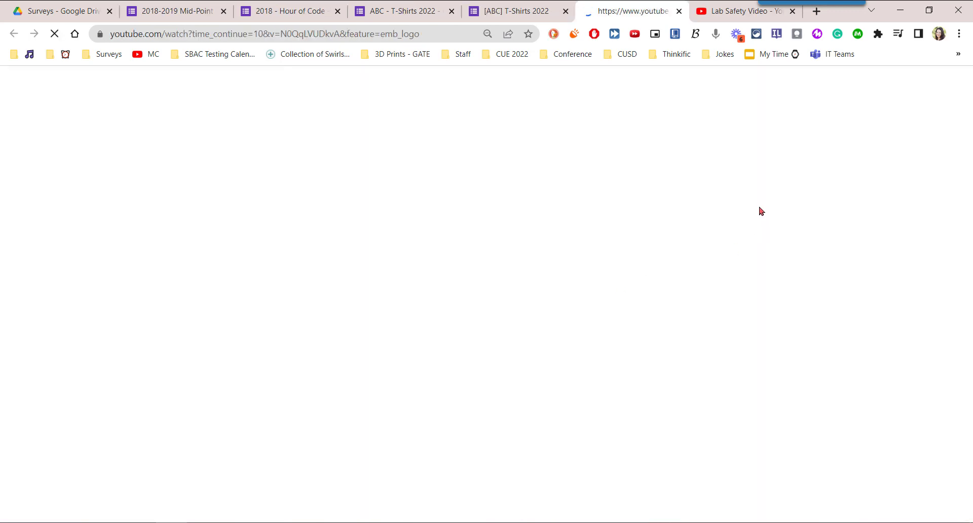
drag(119, 419, 155, 419)
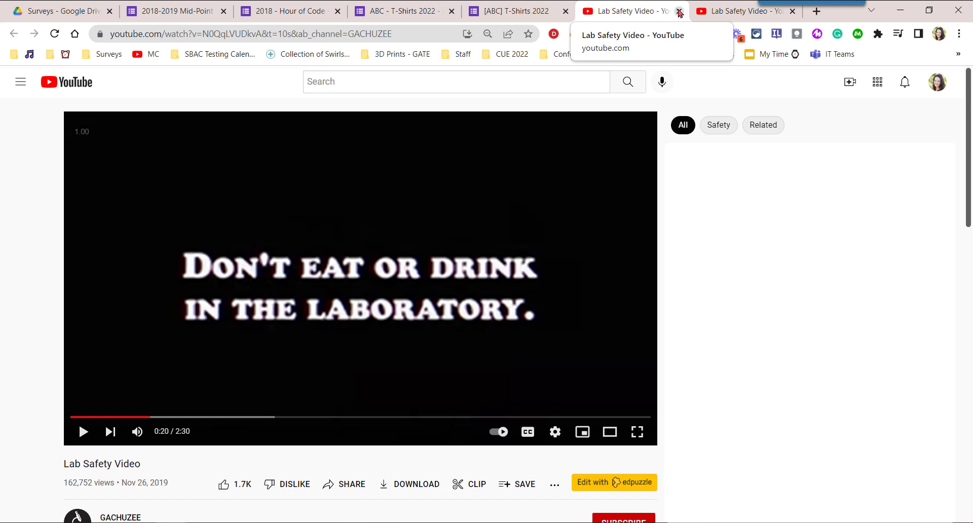
click(679, 11)
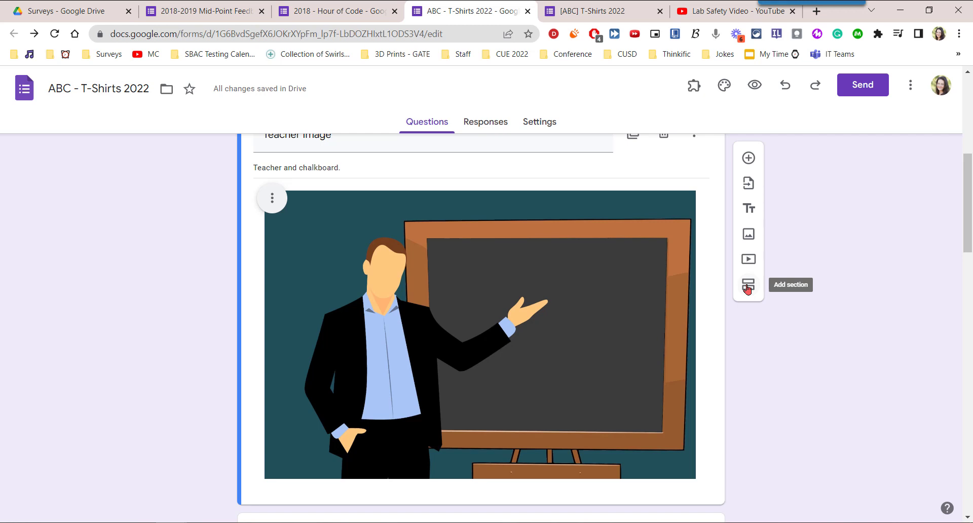
- Add a new section after the teacher image, with section 1 continuing to the next section
click(747, 287)
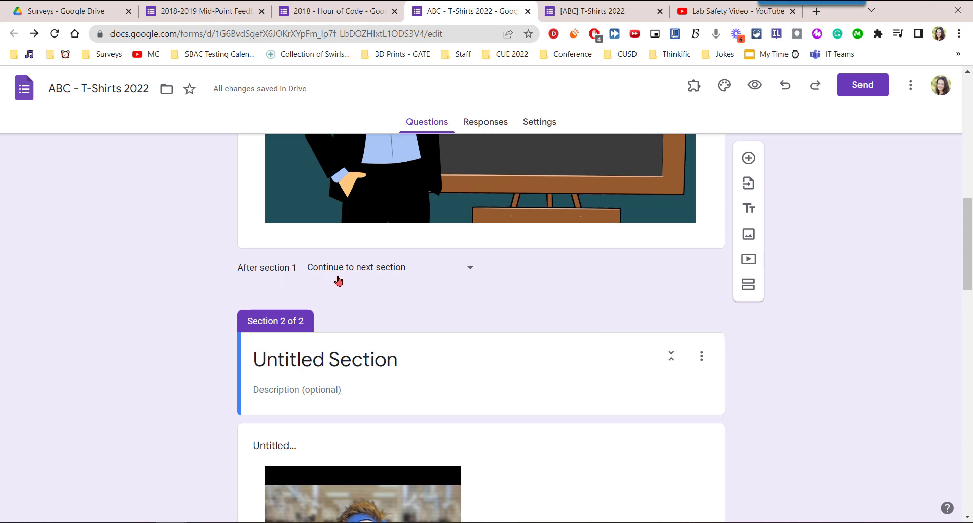
click(469, 270)
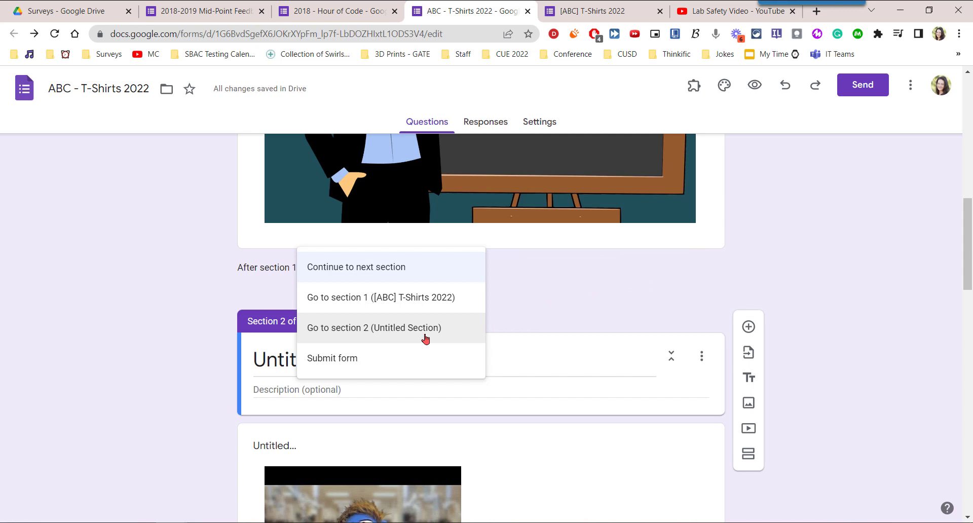
click(515, 312)
- Rename the new Untitled Section to 'Section 02'
click(430, 359)
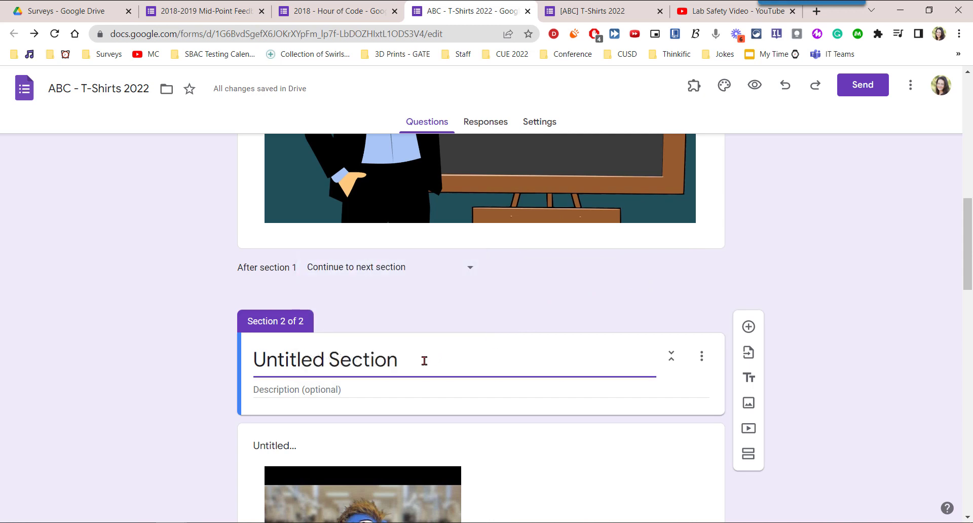
triple_click(251, 361)
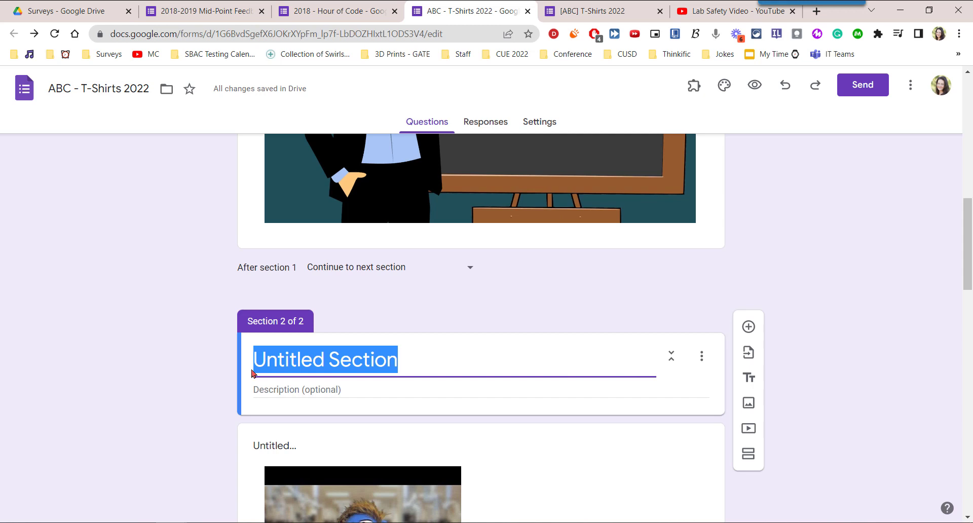
text(Section 02)
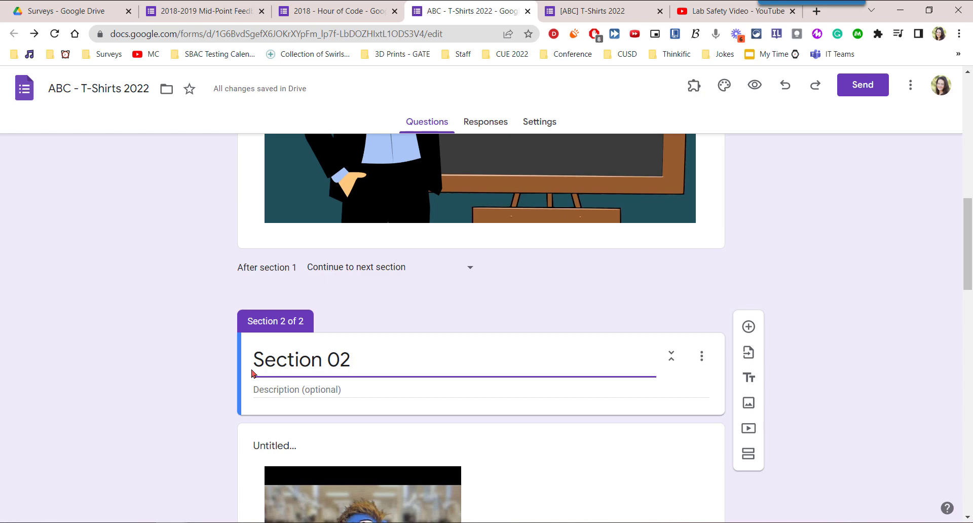
click(868, 235)
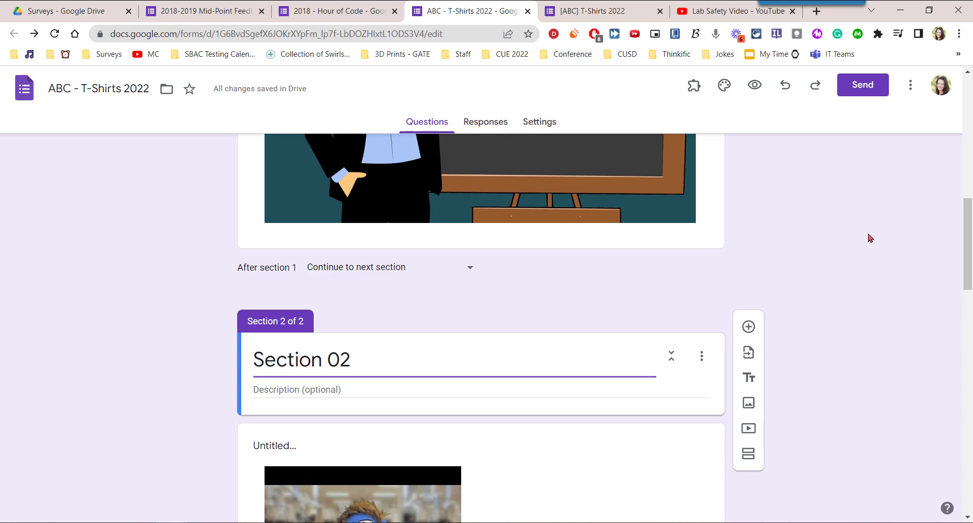
- Reload the live [ABC] T-Shirts 2022 form to pick up the new section
scroll(870, 237, down, 10)
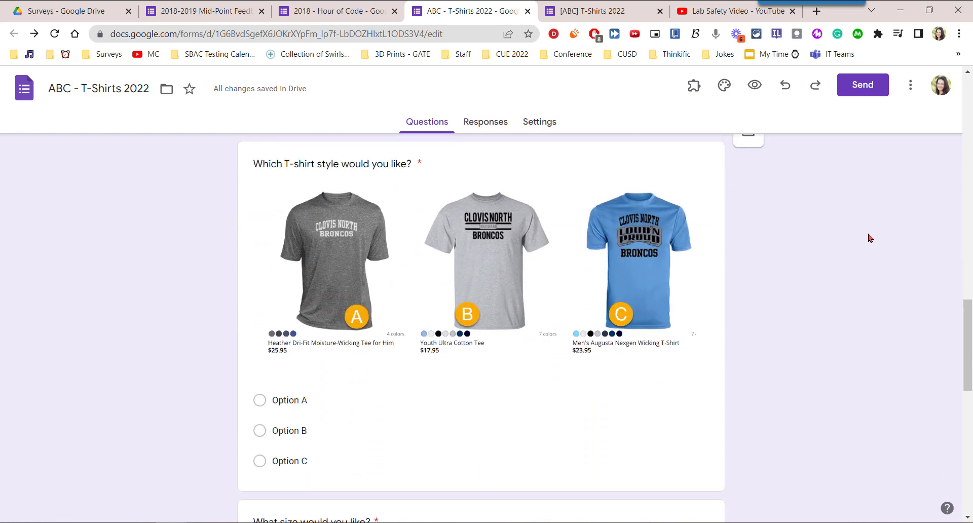
scroll(870, 238, down, 10)
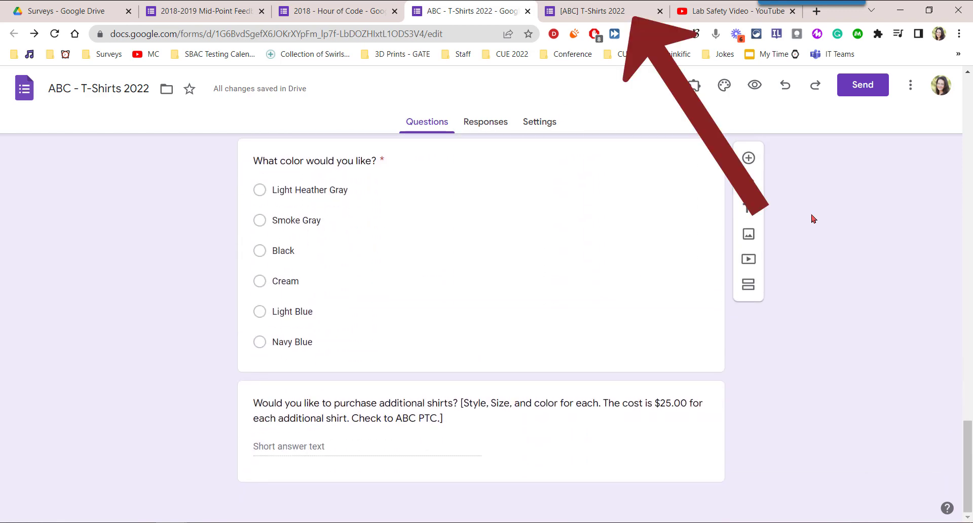
click(593, 12)
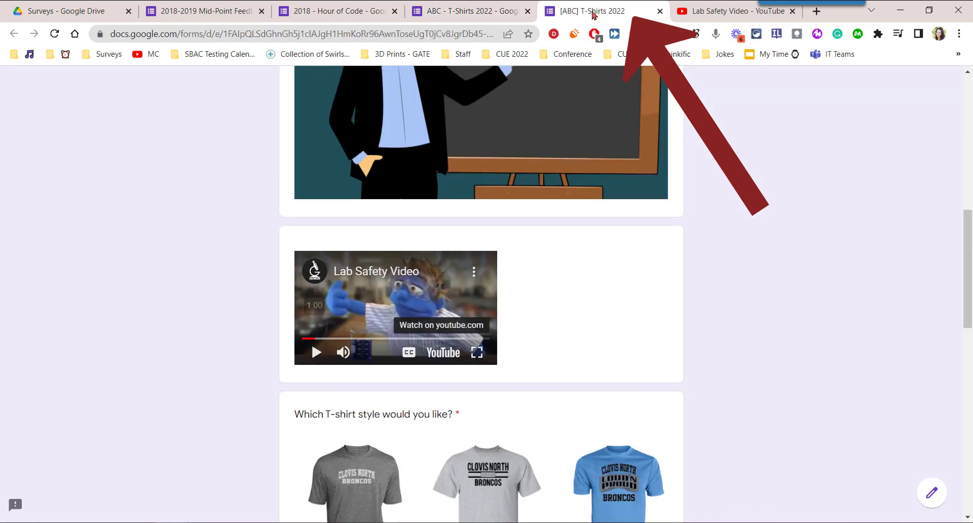
click(55, 35)
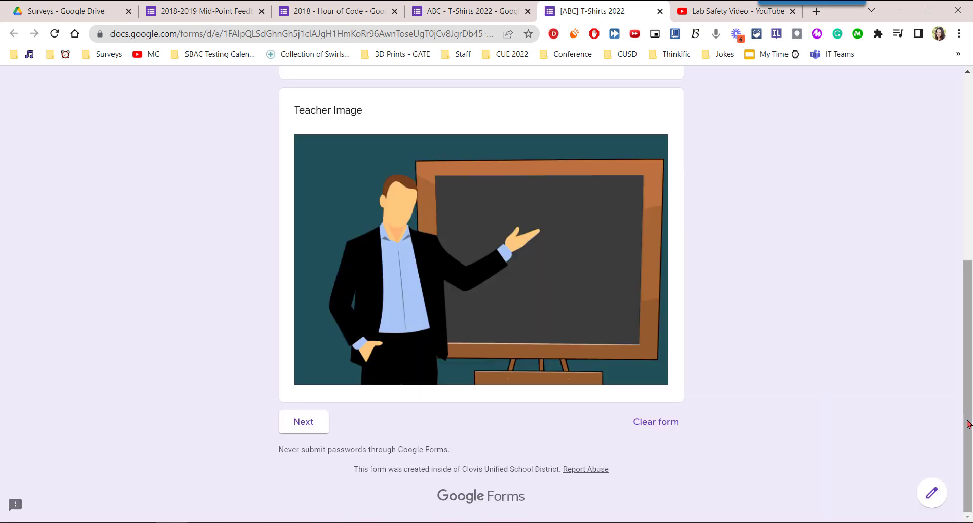
- Answer Teaching Site with Bud Rank and continue to the Section 02 page
drag(969, 422, 970, 175)
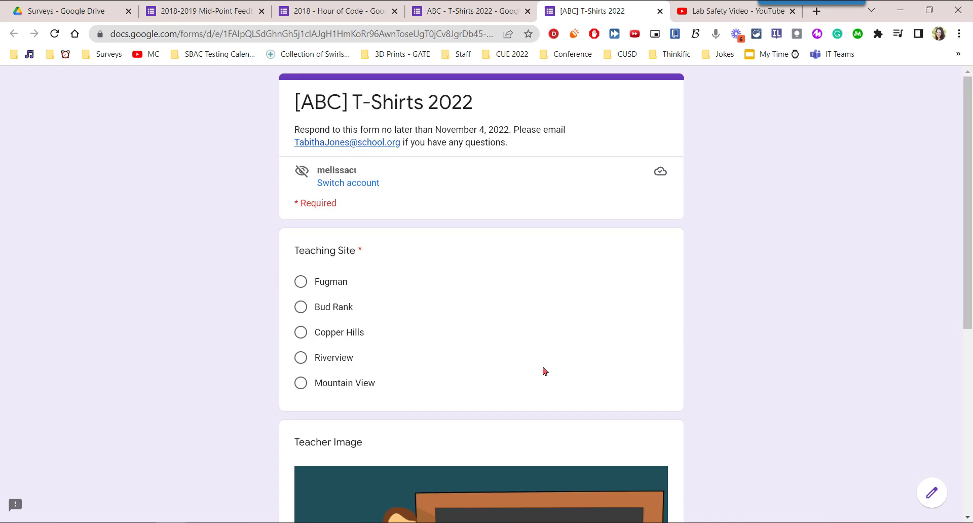
click(301, 307)
scroll(802, 289, down, 7)
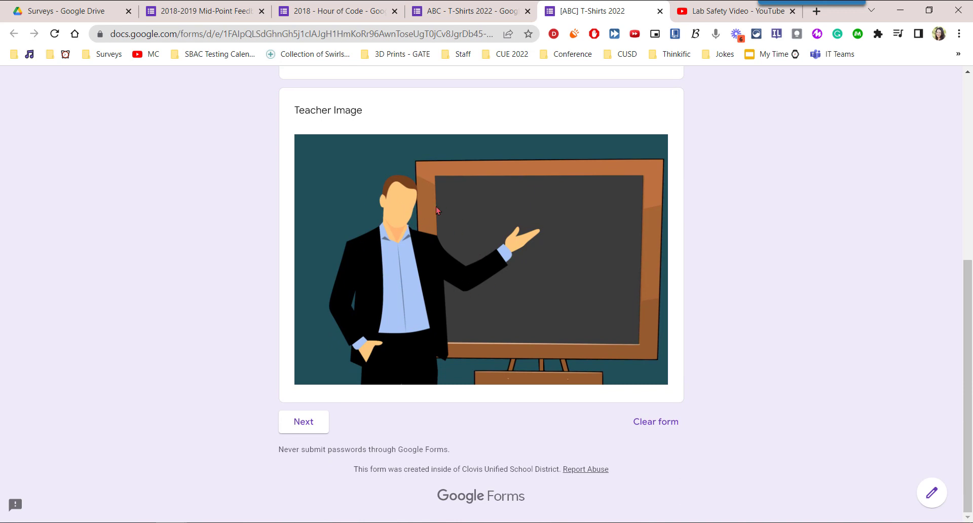
click(312, 427)
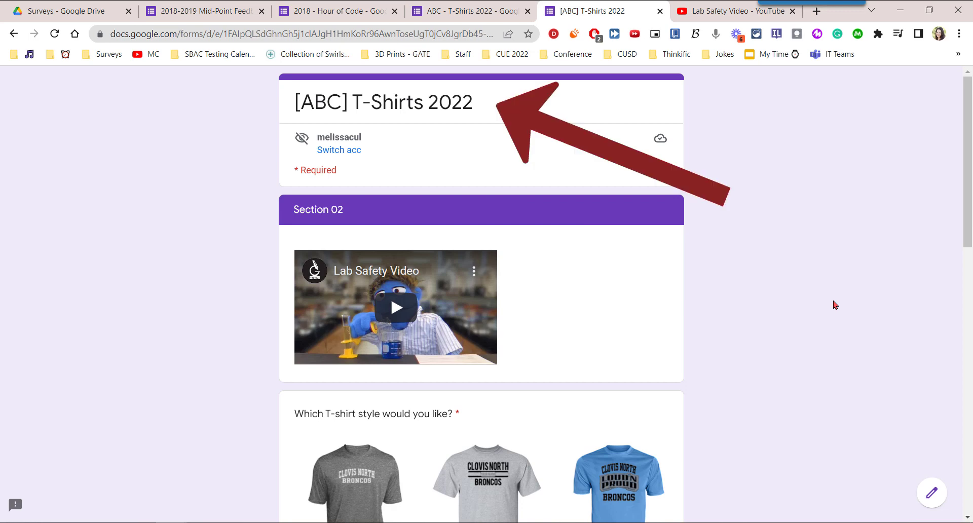
- Scroll through the form's second page down to Submit, then close the ABC - T-Shirts 2022 editor tab
scroll(836, 304, down, 15)
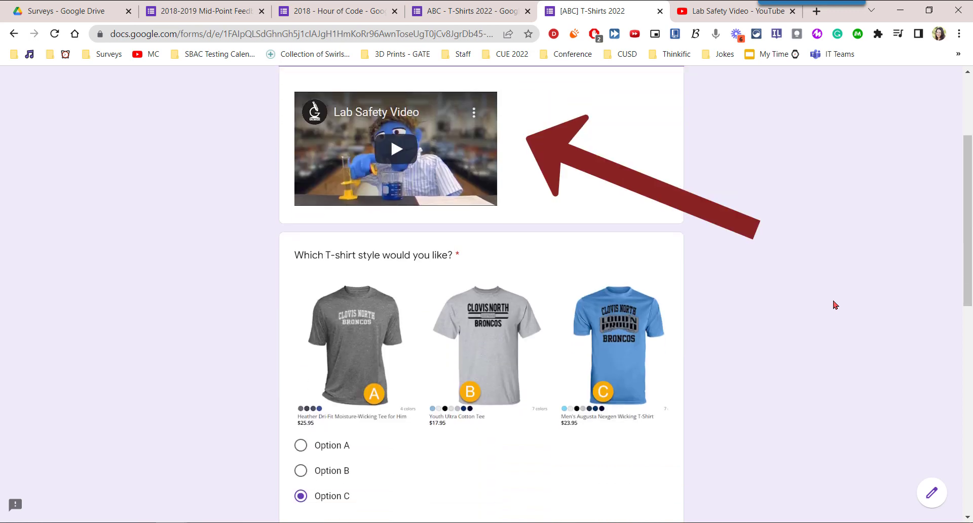
scroll(836, 305, down, 1)
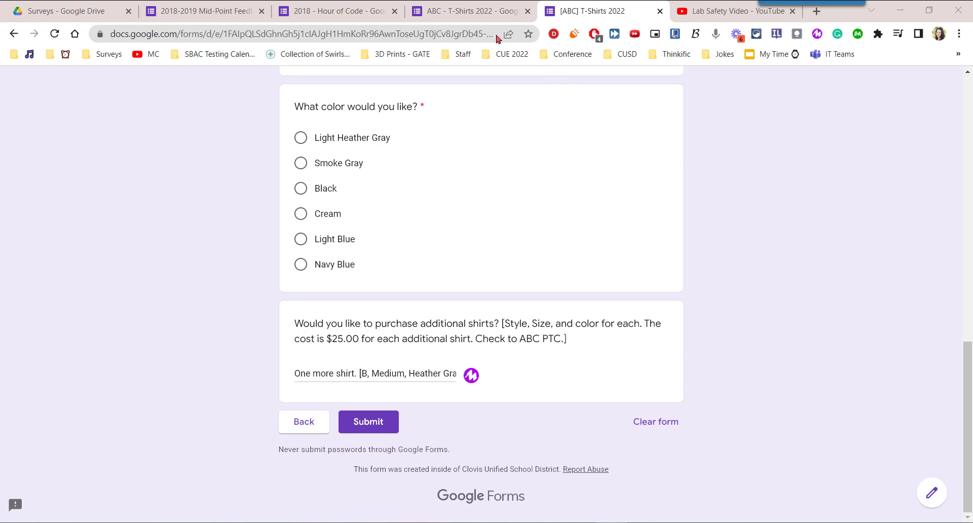
click(527, 11)
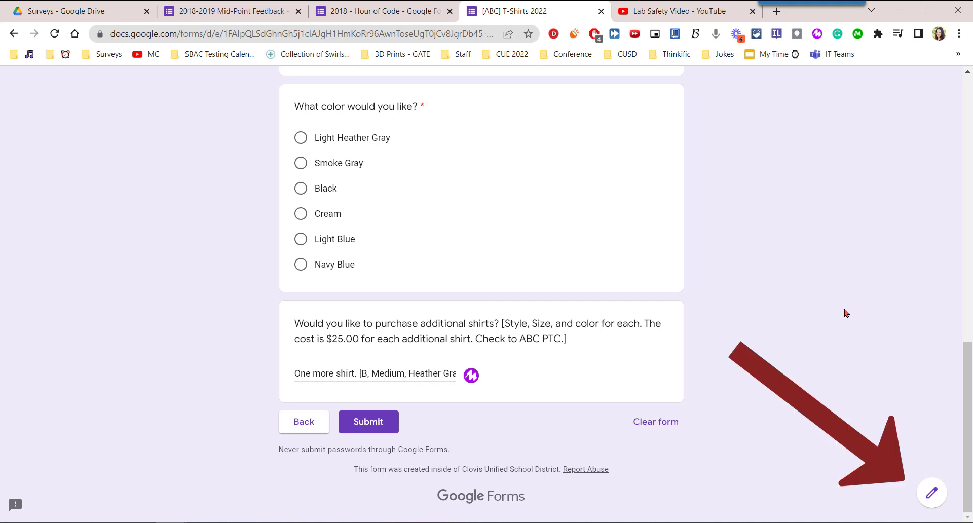
- Switch the live form back into the editor and bring Section 02 (section 2 of 2) into view
click(931, 493)
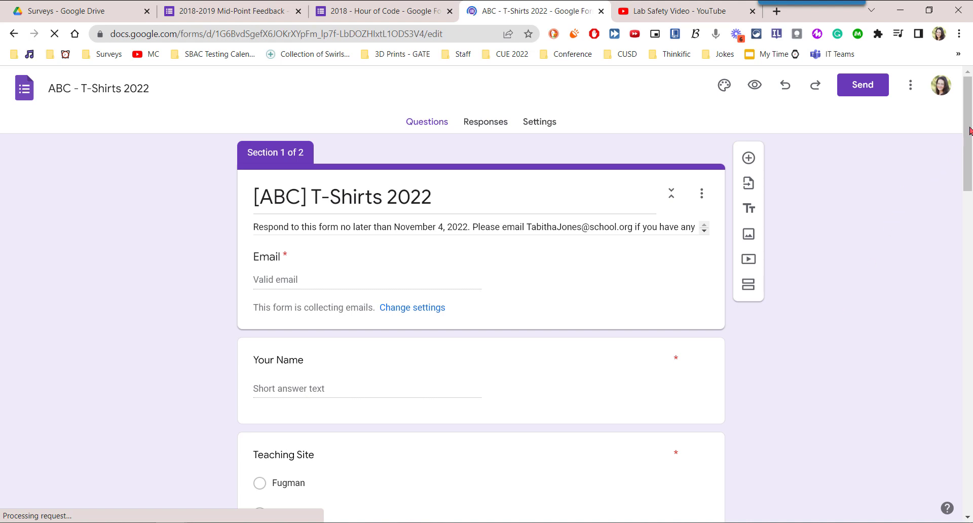
drag(970, 132, 968, 267)
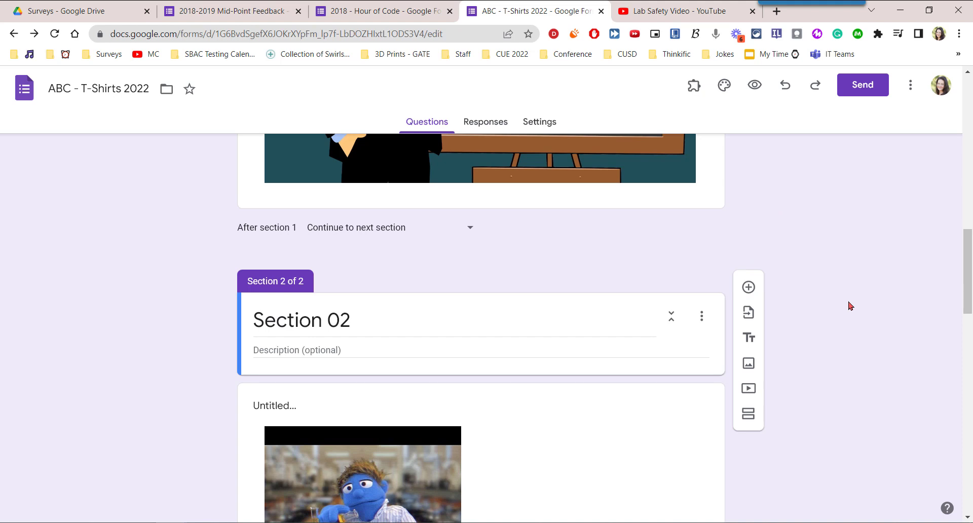
- Merge Section 02 with the section above and return to the top of the form
click(702, 319)
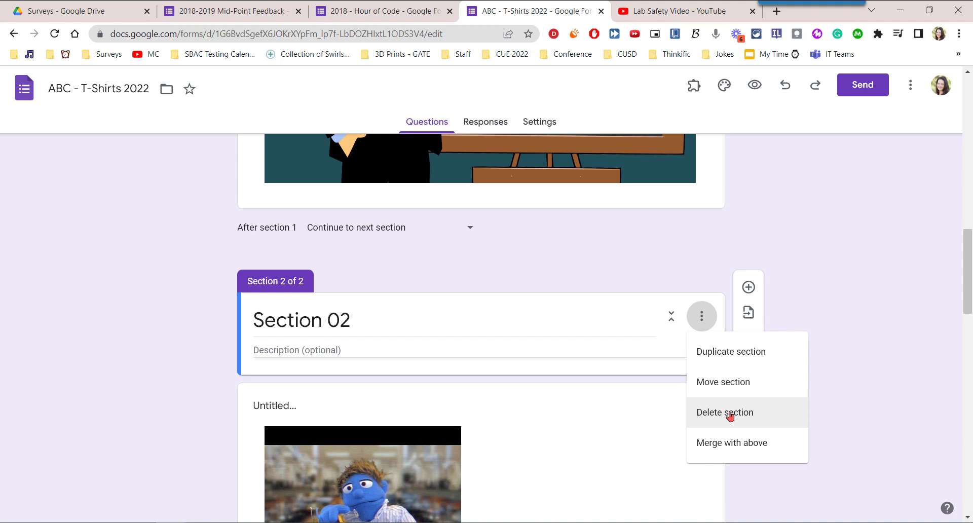
click(780, 449)
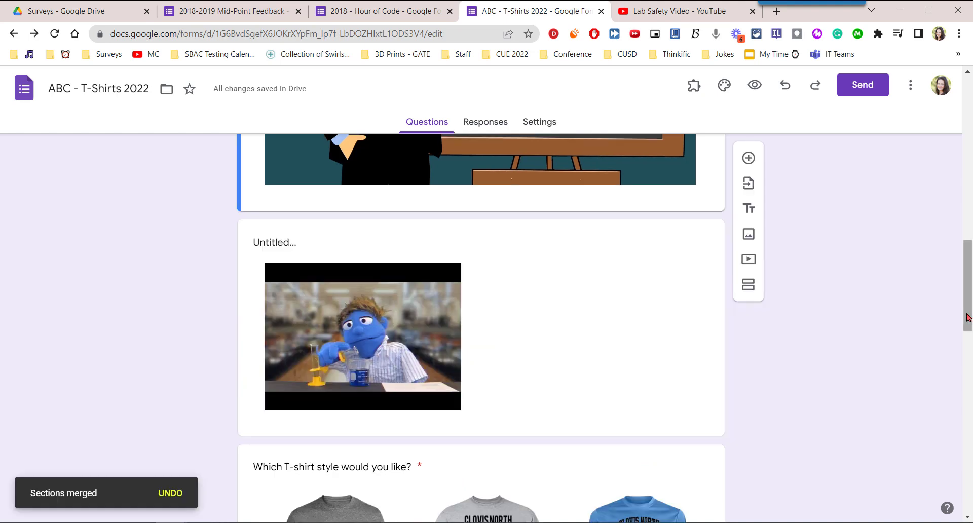
drag(969, 310, 970, 119)
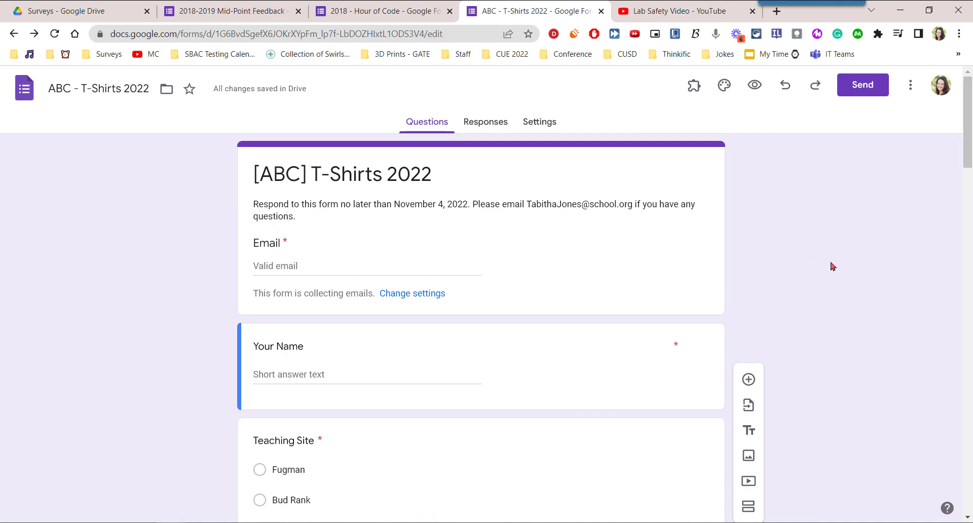